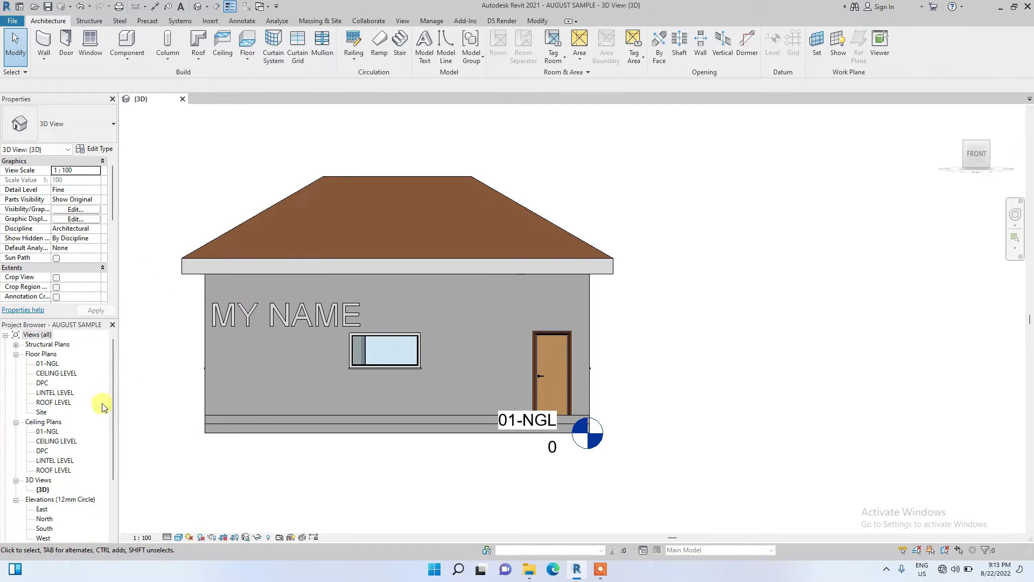
Open the DPC floor plan and delete the window from each of the four walls
double_click(42, 384)
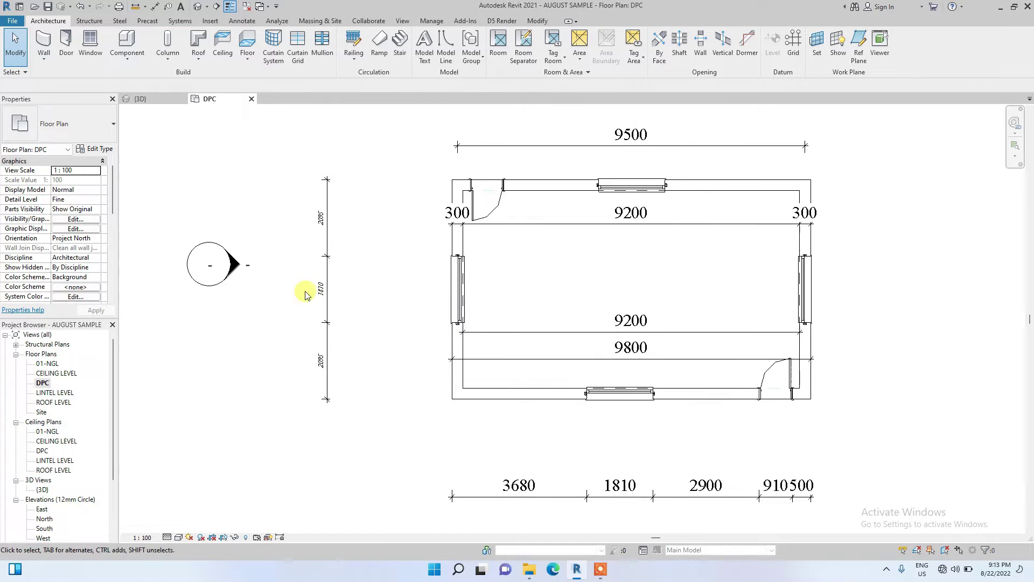
key(z)
key(f)
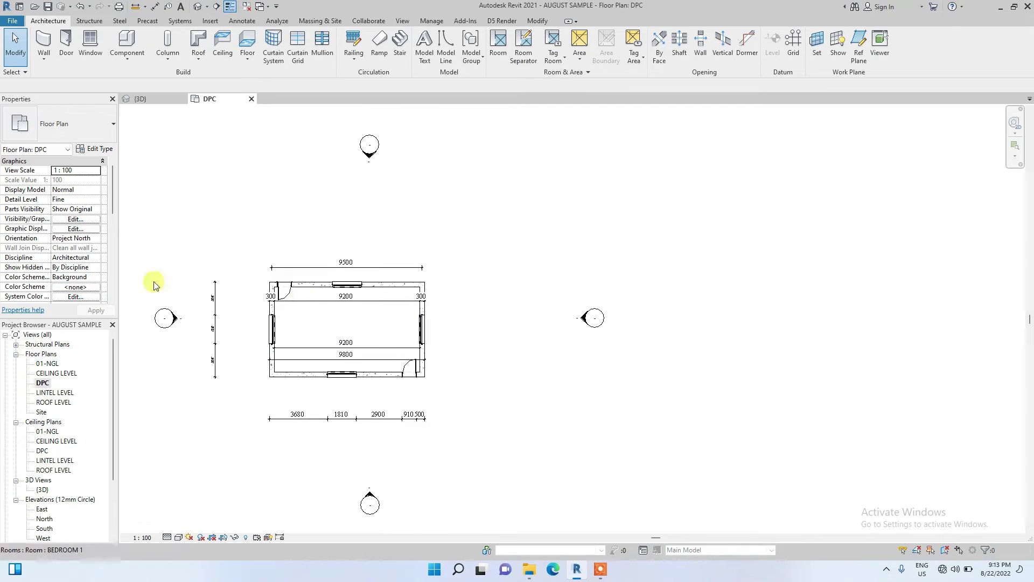
scroll(272, 369, up, 3)
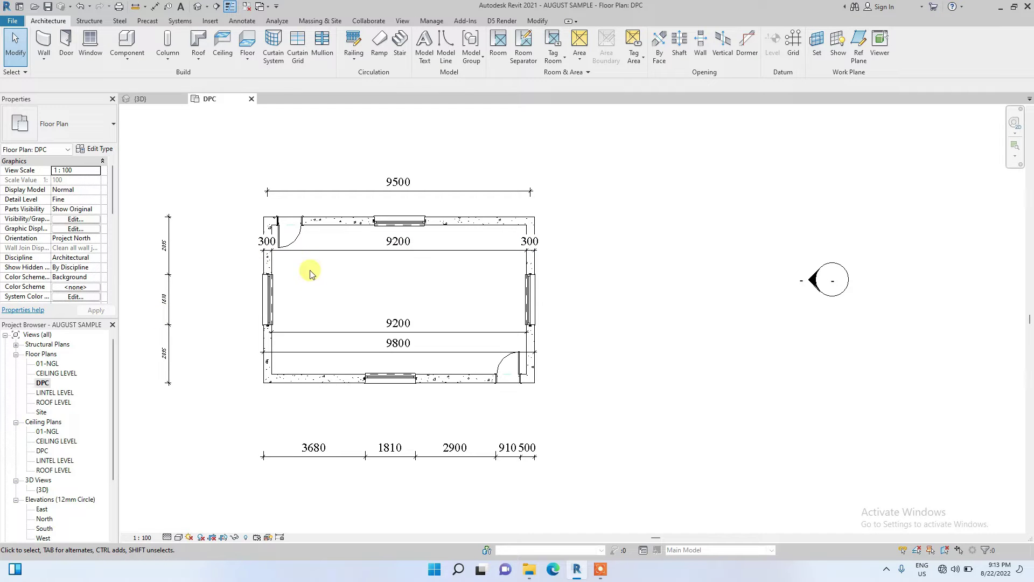
scroll(285, 279, down, 1)
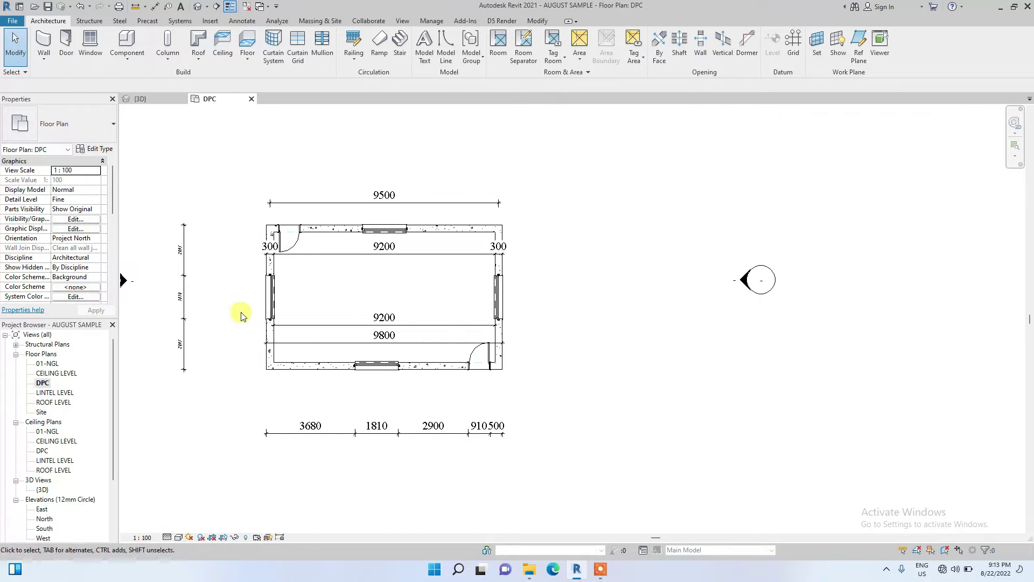
click(271, 301)
key(Delete)
click(384, 229)
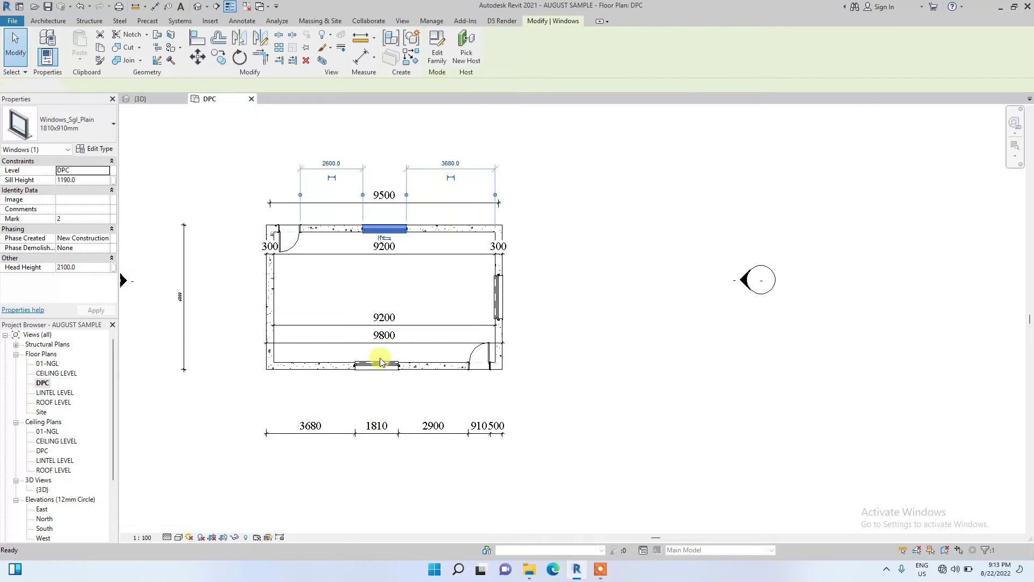
key(Delete)
click(500, 299)
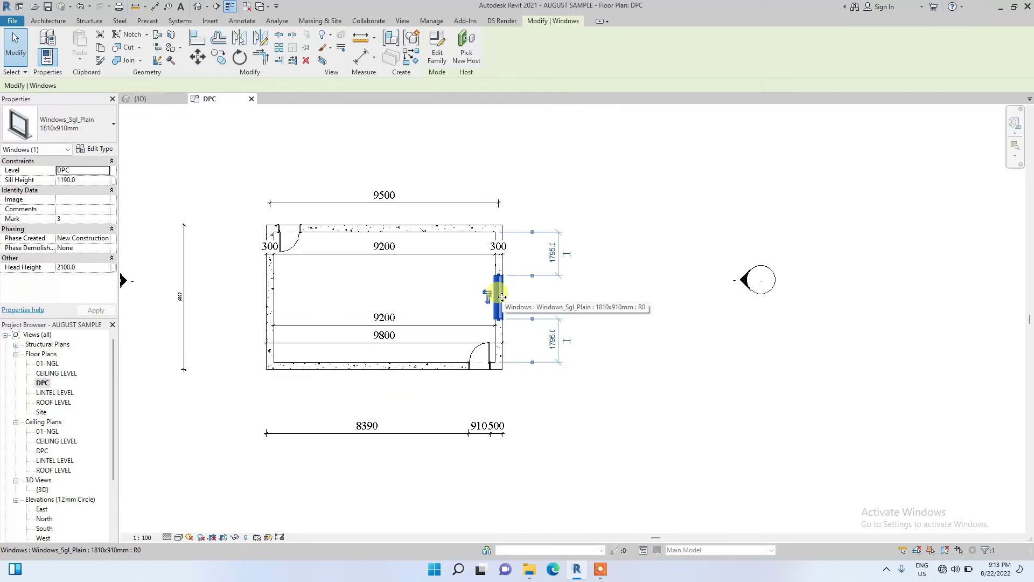
key(Delete)
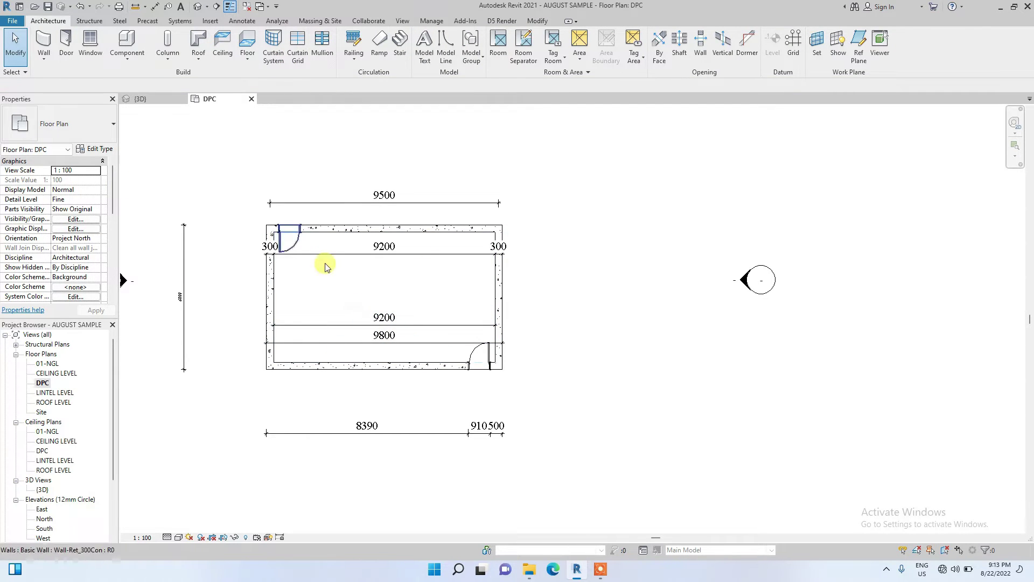
Start a new wall using the Curtain_Wall-Empty type
click(43, 42)
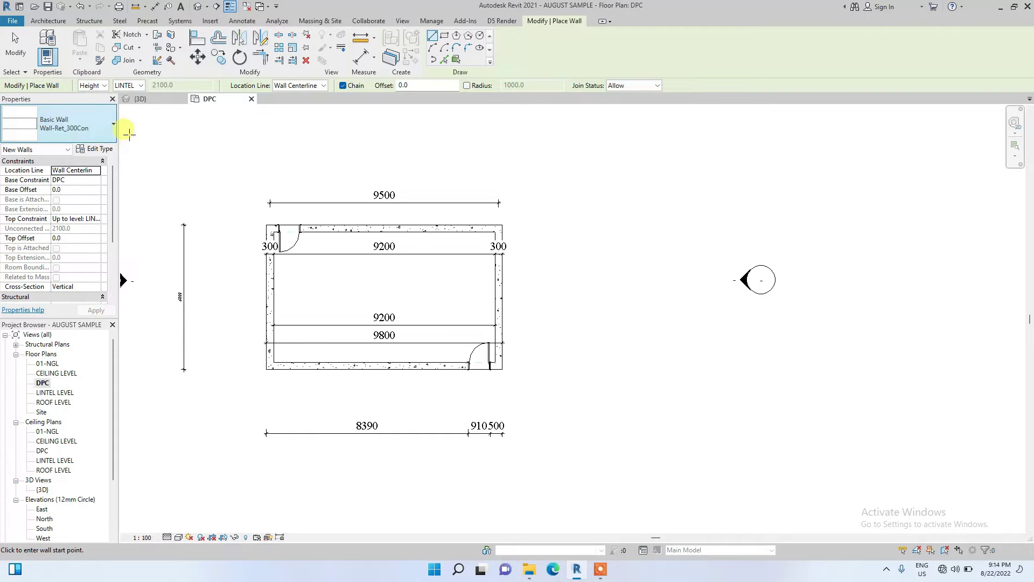
click(91, 123)
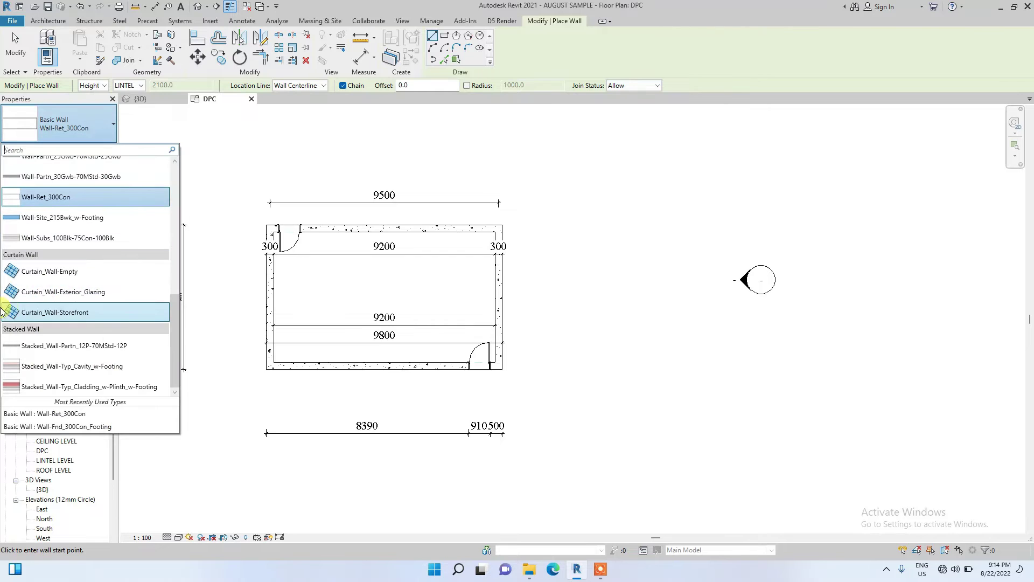
click(63, 272)
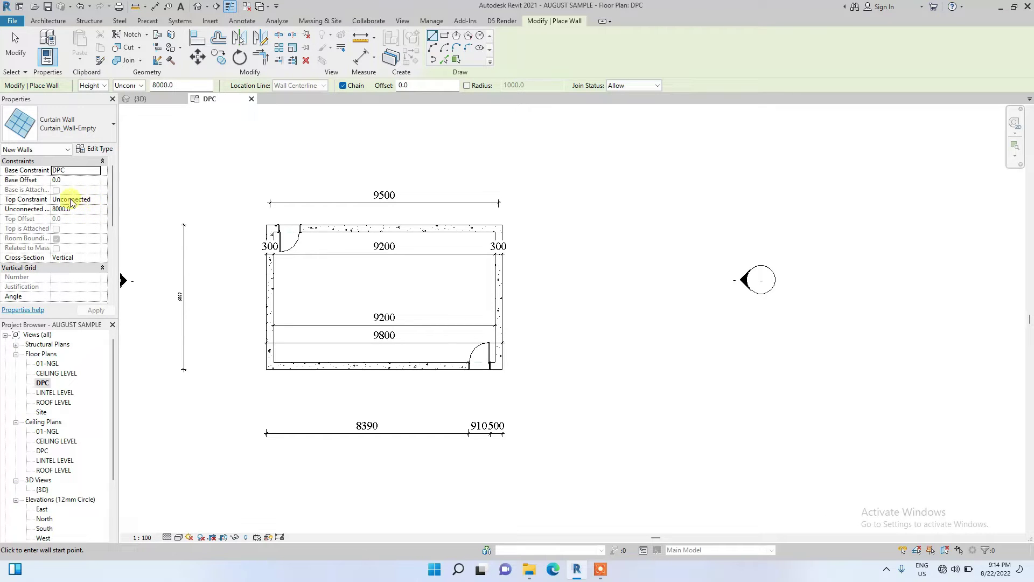
click(88, 210)
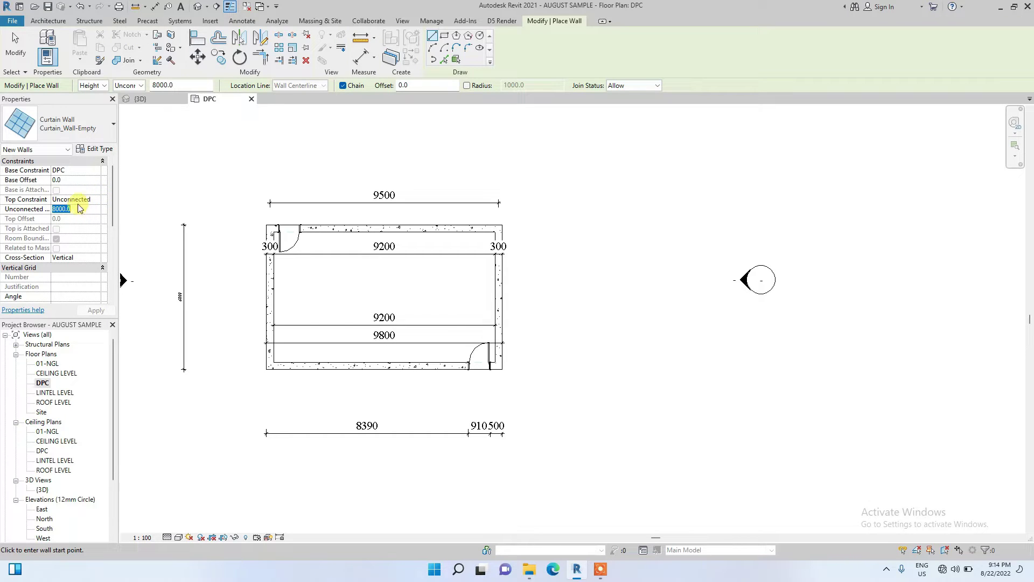
click(95, 205)
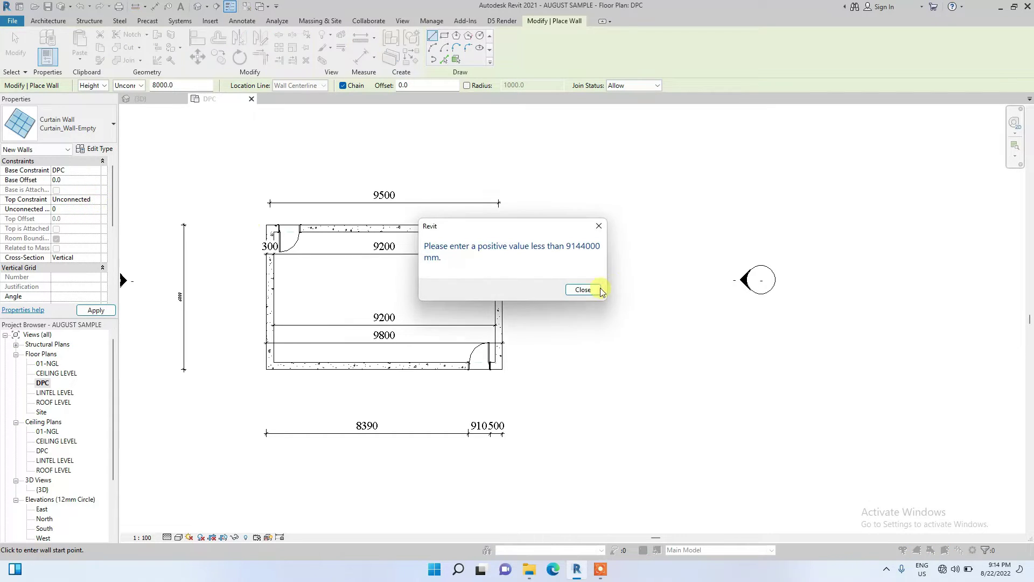
click(584, 289)
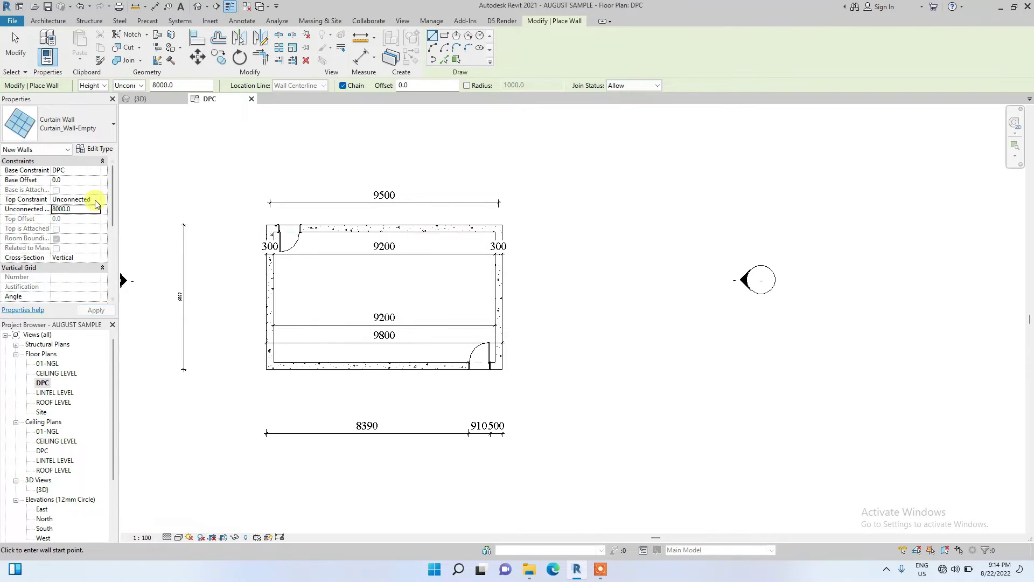
Set the new curtain wall's top constraint to Up to level: CEILING LEVEL
click(81, 200)
click(96, 201)
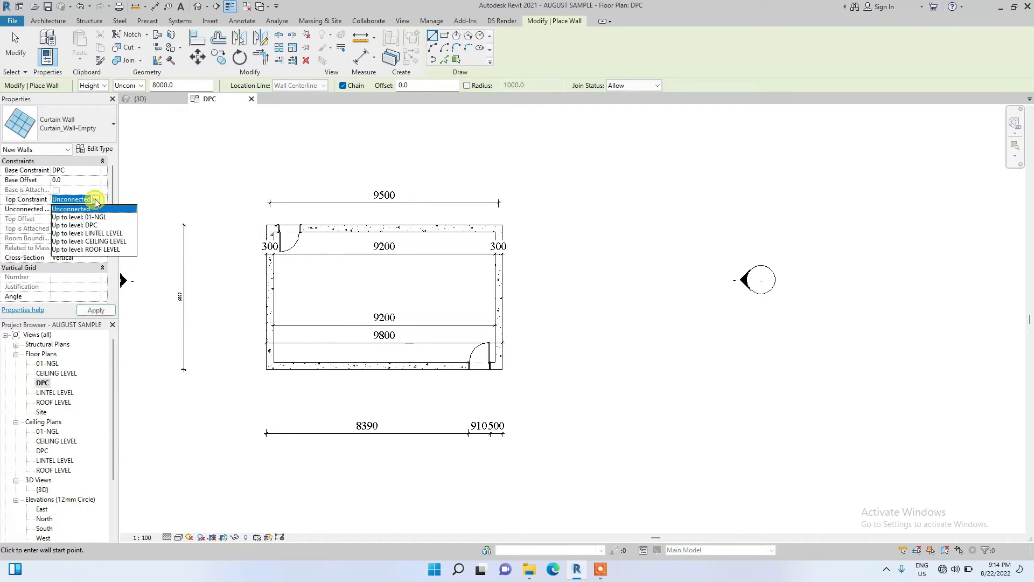
click(99, 235)
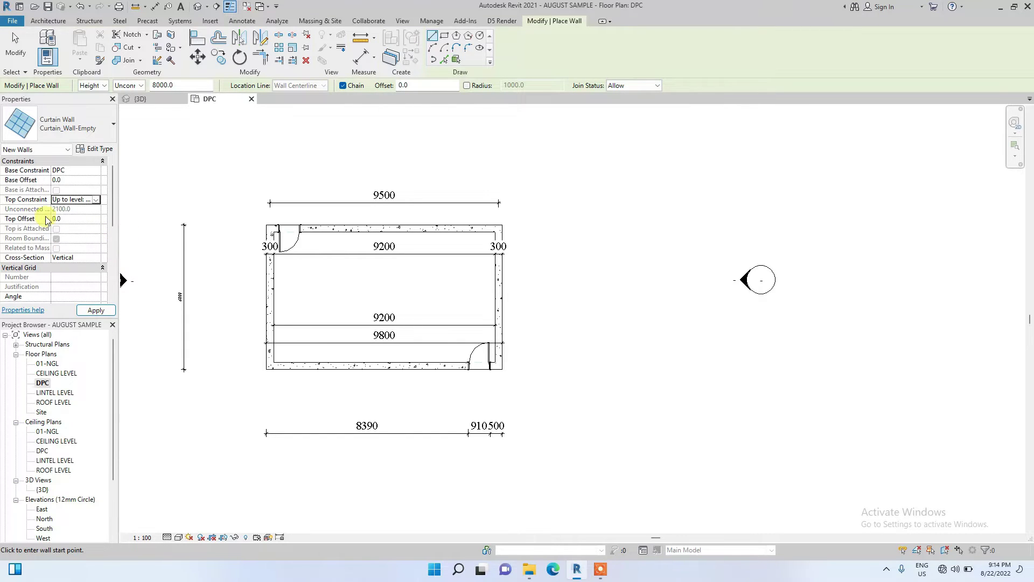
click(95, 201)
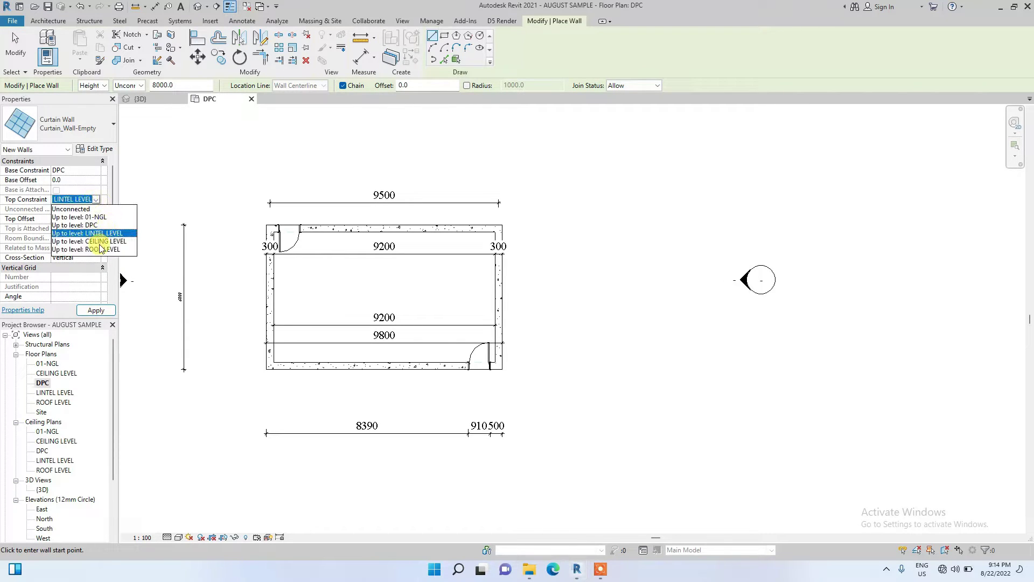
click(99, 242)
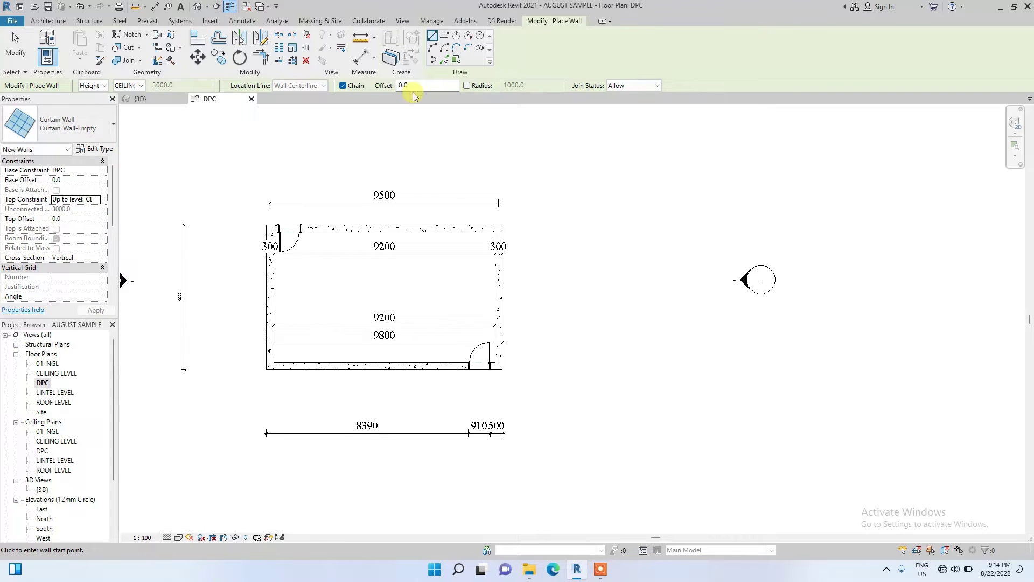
Enable Automatically Embed and set the curtain panel to System Panel : Glazed in the Curtain_Wall-Empty type properties
scroll(240, 205, up, 2)
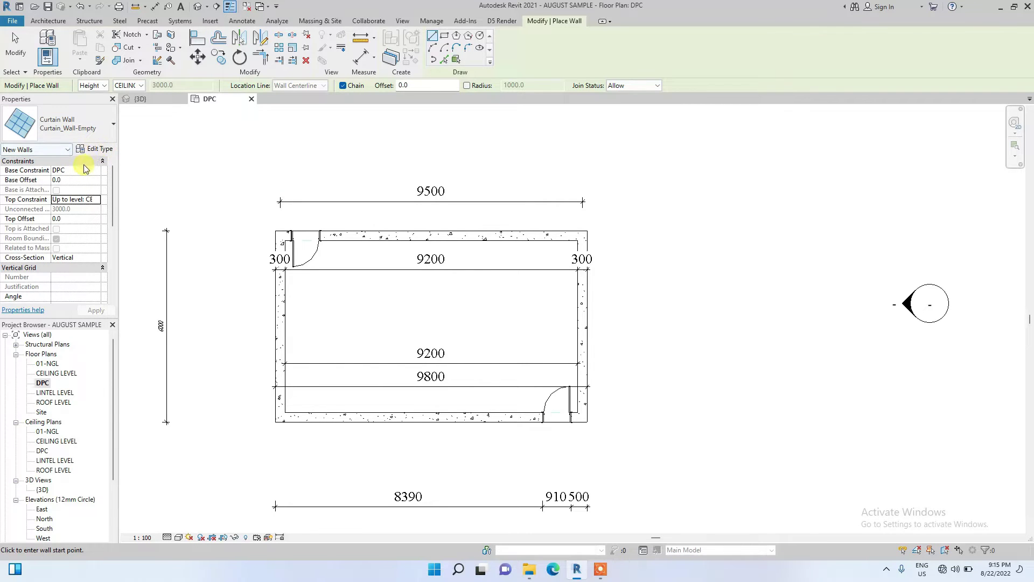
click(99, 155)
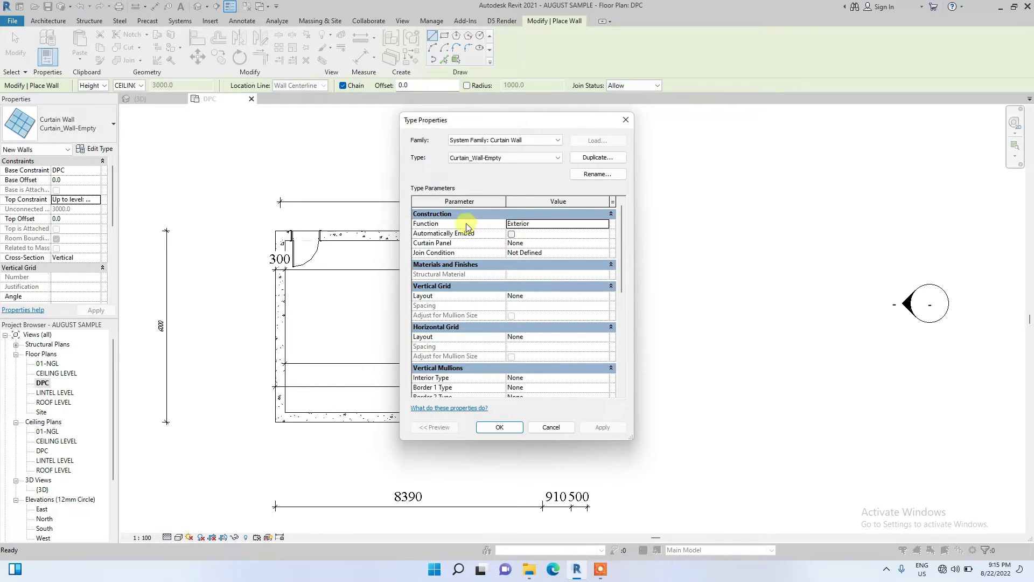
click(604, 225)
click(605, 225)
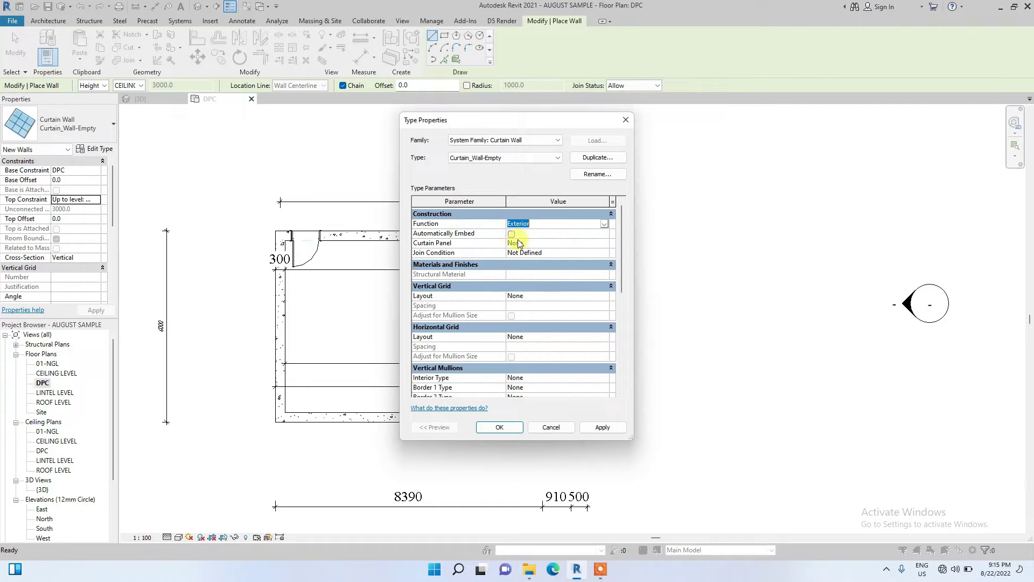
click(600, 244)
click(604, 243)
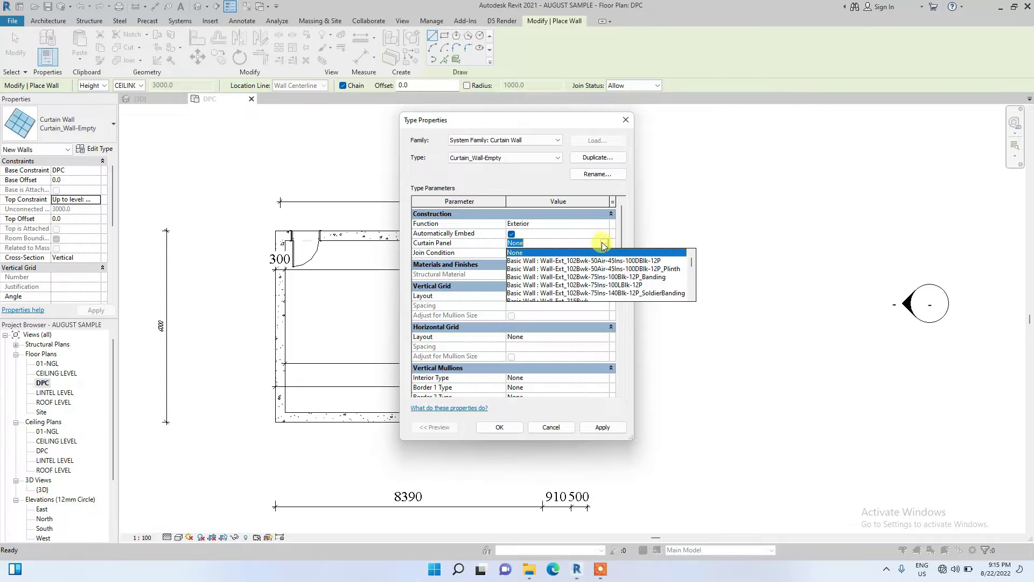
scroll(598, 253, down, 3)
scroll(560, 278, down, 4)
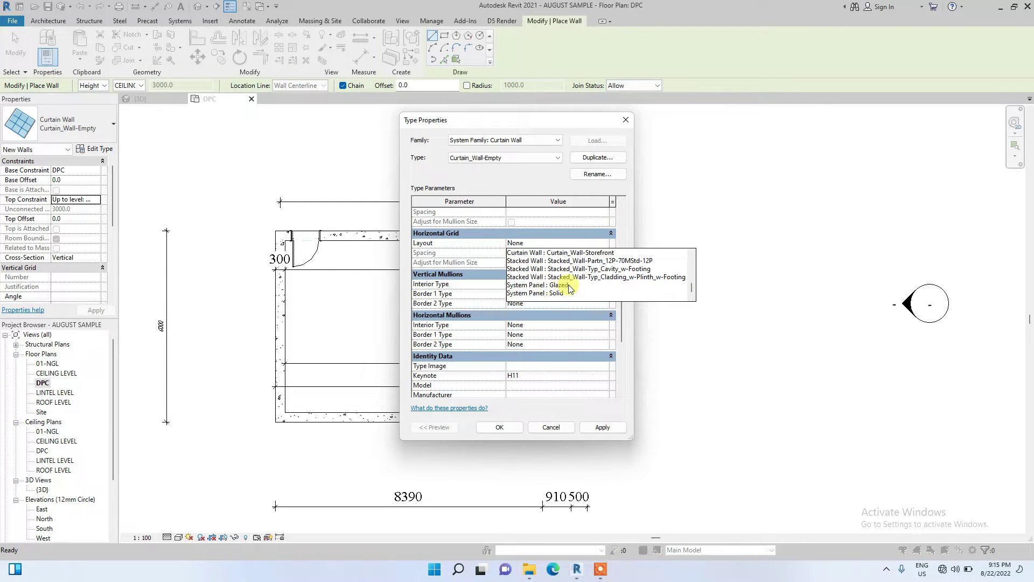
click(537, 285)
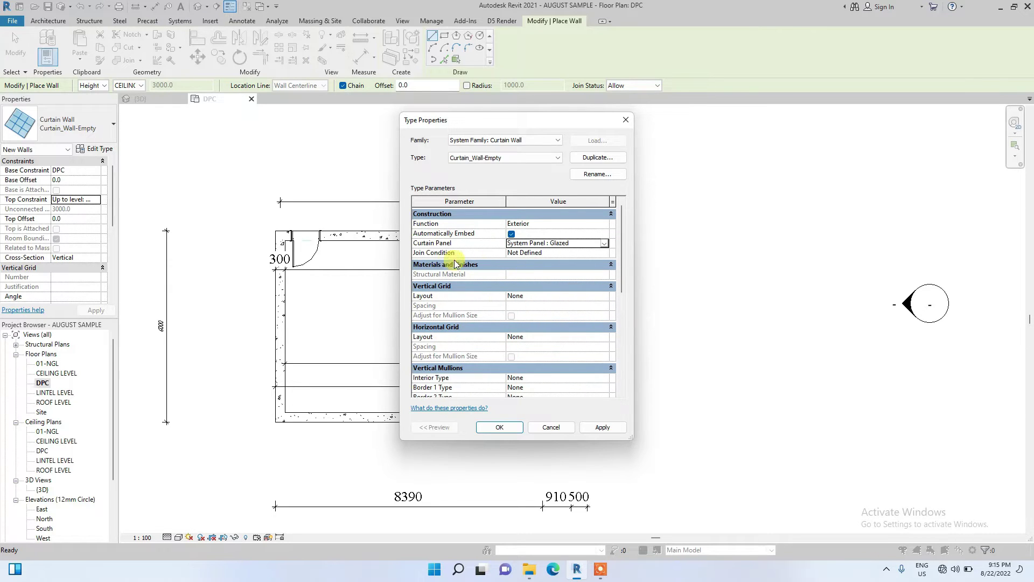
scroll(492, 311, down, 1)
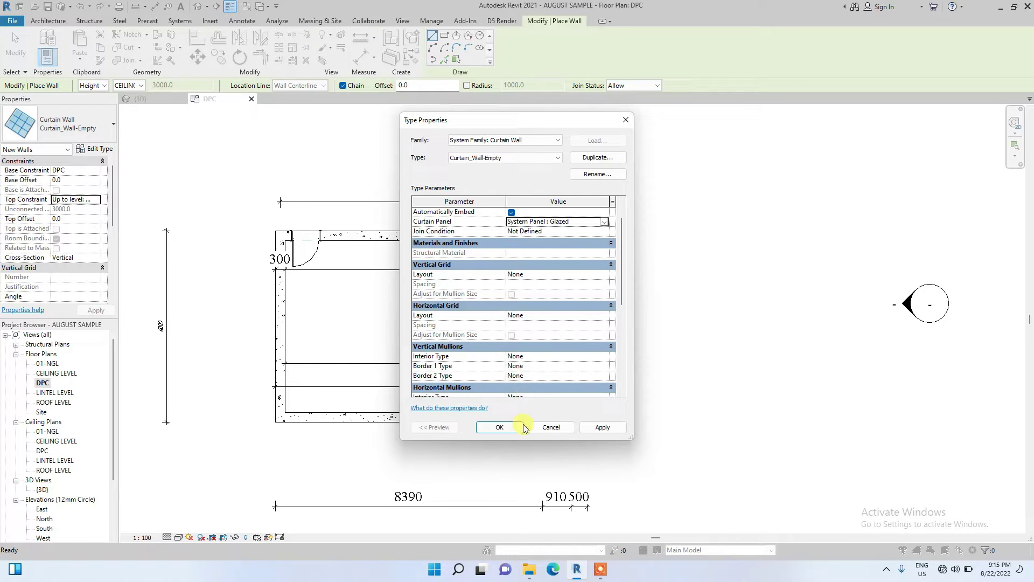
scroll(511, 334, down, 3)
click(498, 428)
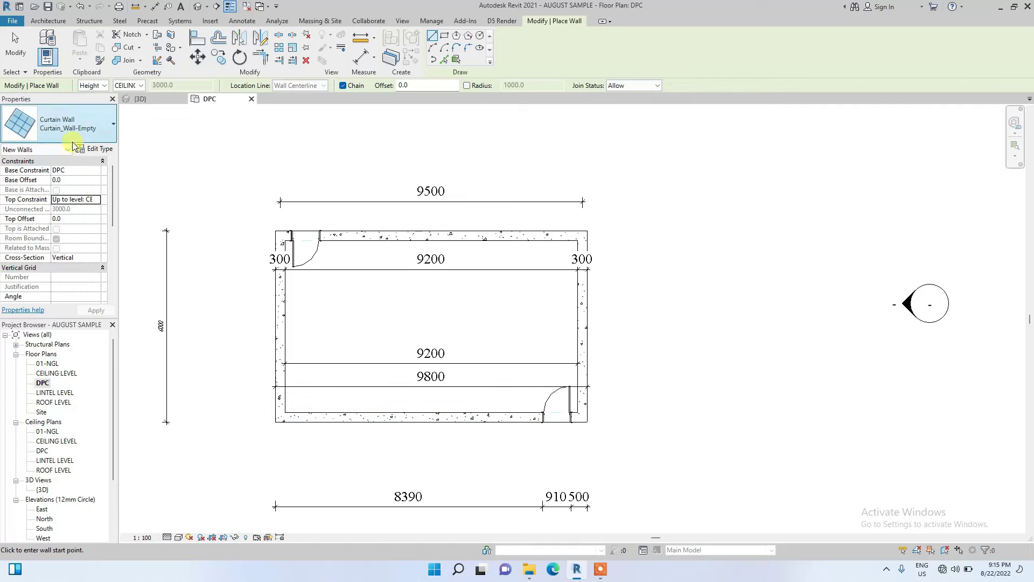
Draw a curtain wall about 6000 mm long within the front wall, starting about 1000 mm from the west wall's inner face
scroll(322, 415, up, 1)
click(319, 415)
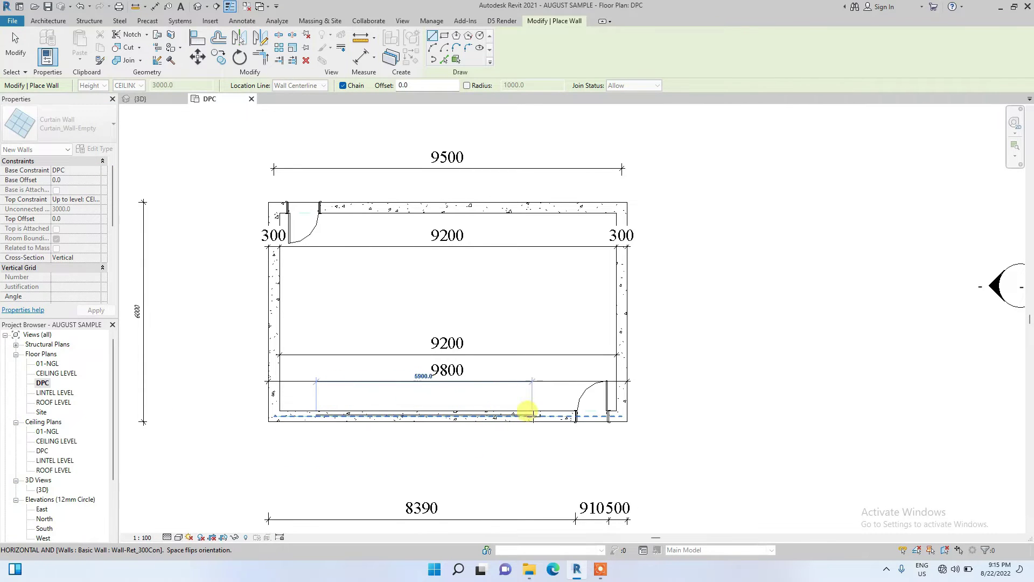
click(533, 416)
key(Escape)
key(Escape)
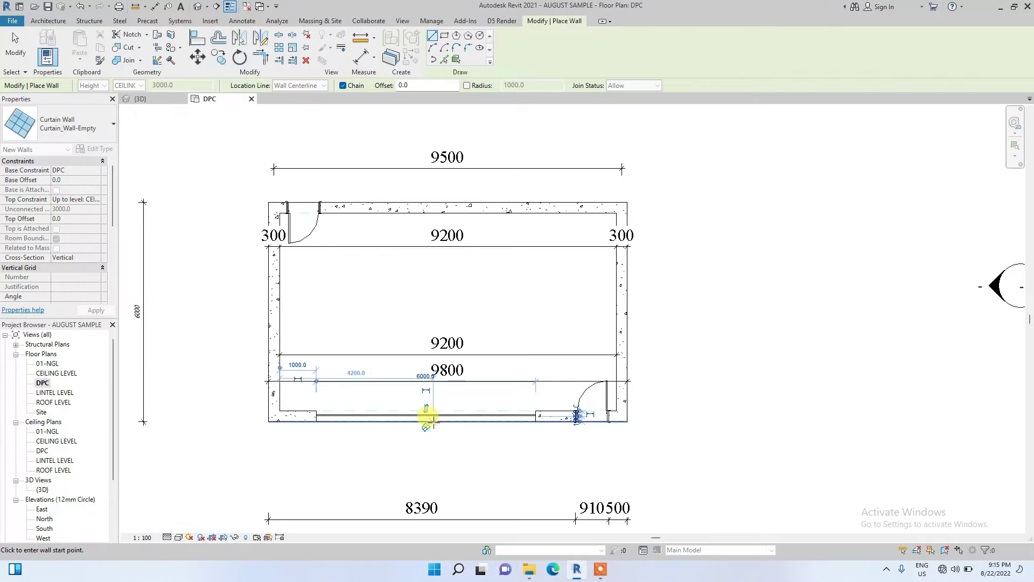
scroll(426, 438, down, 4)
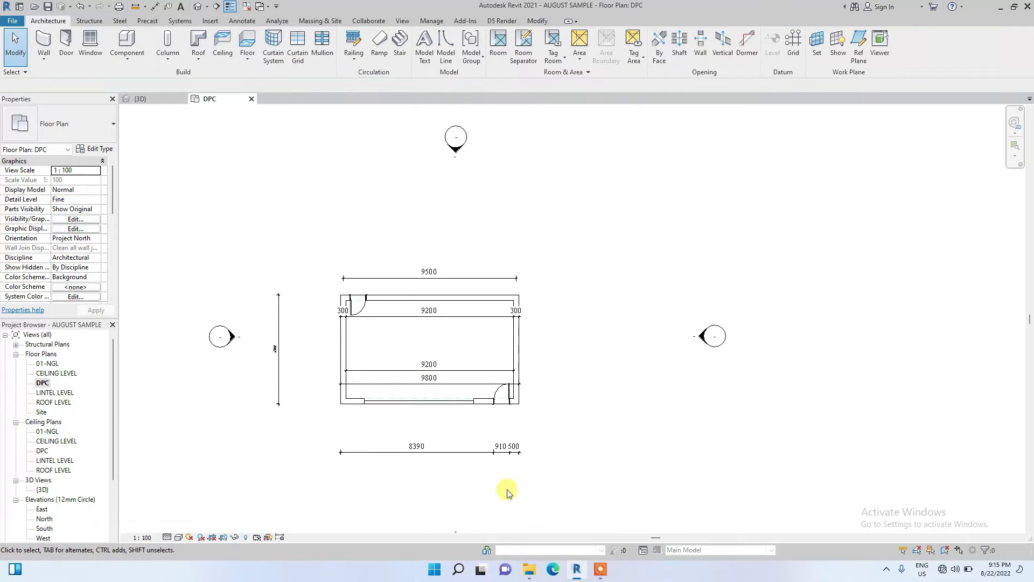
scroll(376, 438, up, 5)
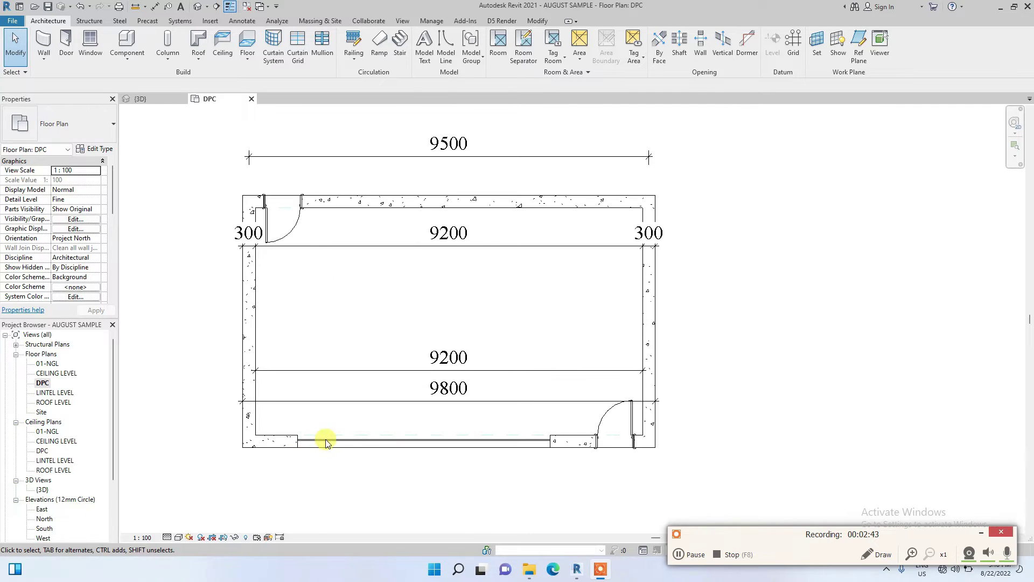
Delete the MY NAME model text from the front wall in the 3D view
click(200, 7)
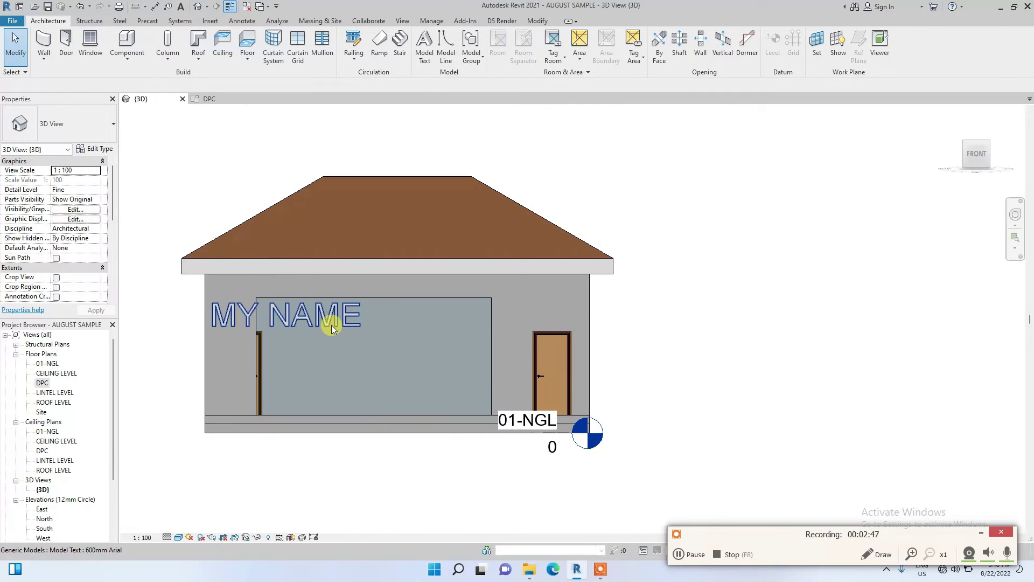
click(233, 321)
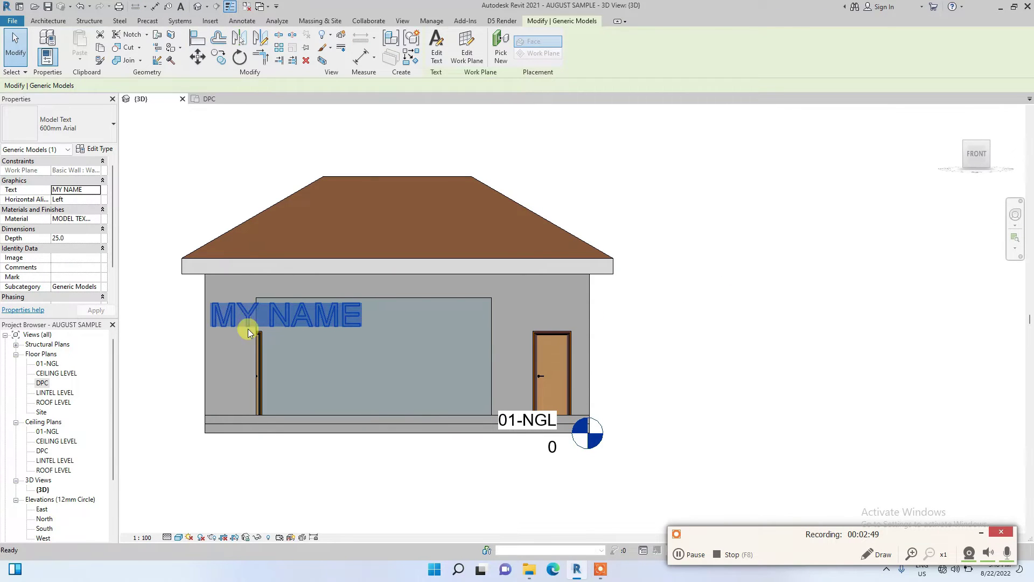
key(Escape)
Examine the embedded curtain wall in 3D from an angle below and from the front
click(972, 162)
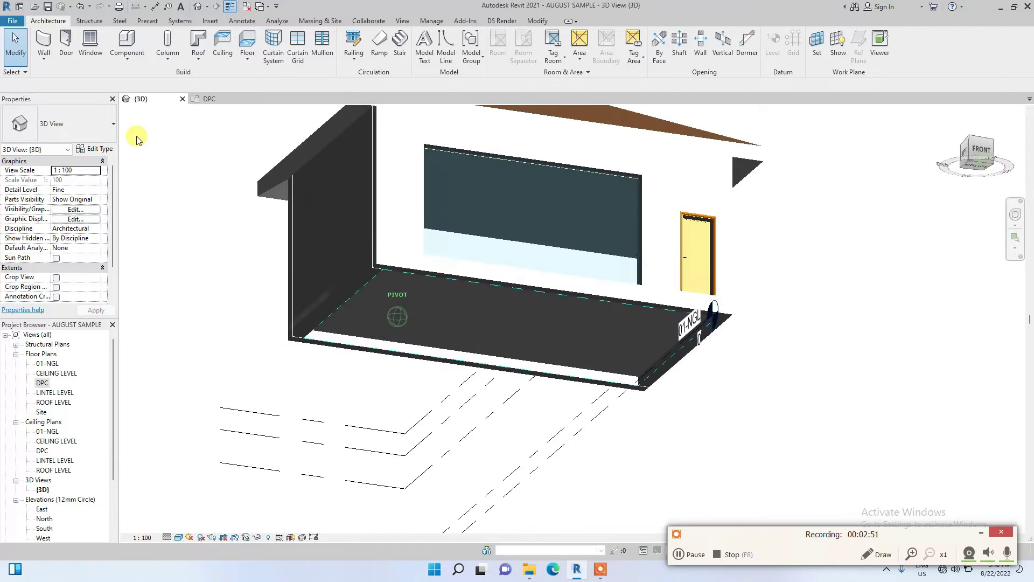
scroll(435, 153, up, 4)
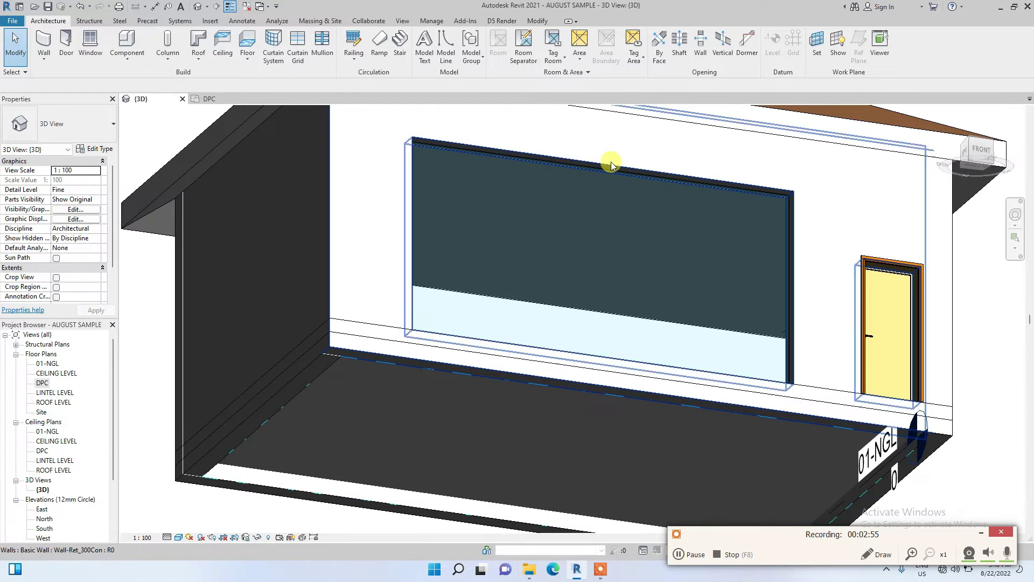
scroll(468, 277, down, 2)
scroll(606, 277, down, 3)
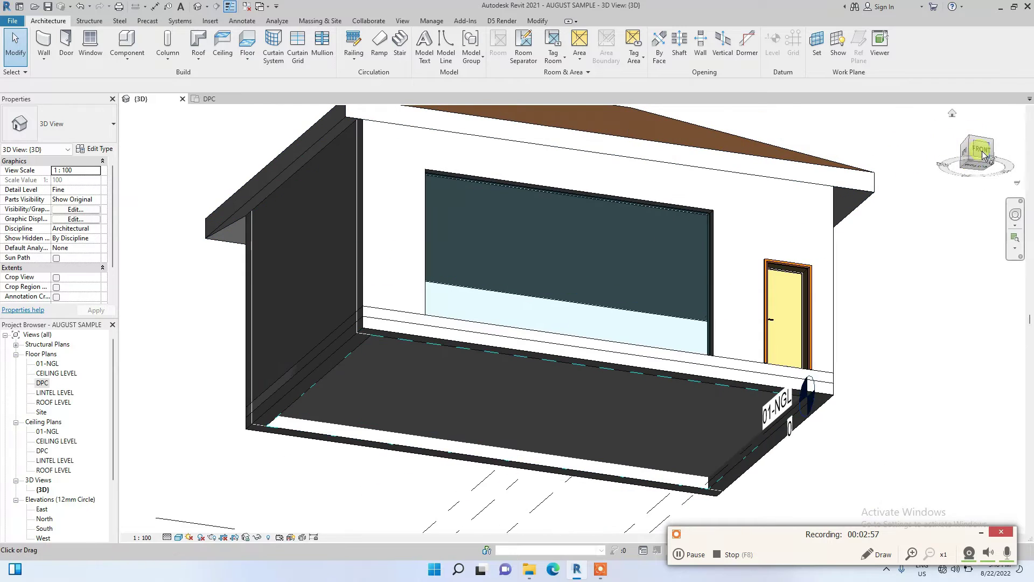
scroll(539, 302, up, 3)
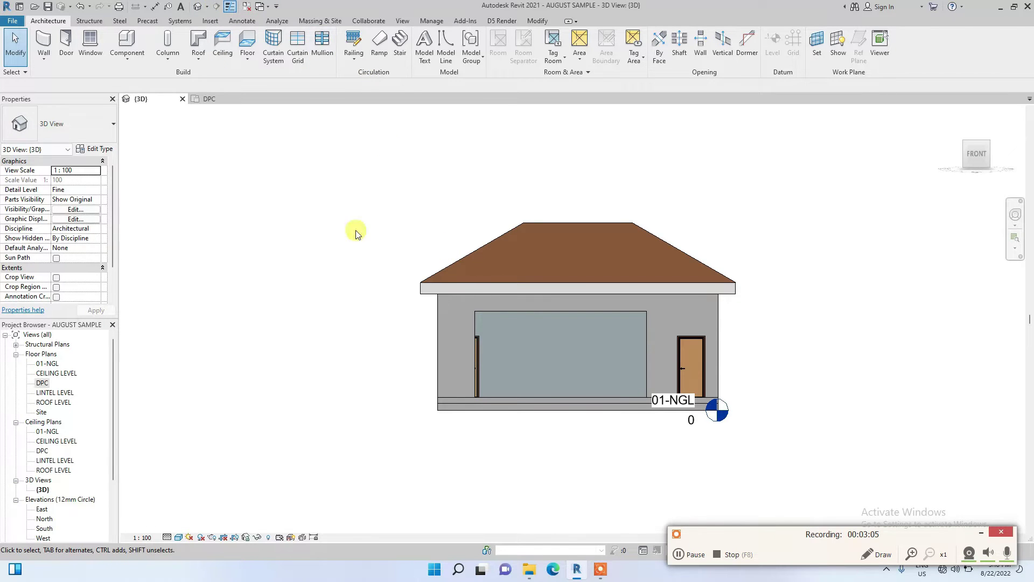
Divide the front curtain wall with four vertical curtain grid lines spaced 1200 mm apart across all segments
middle_drag(412, 305, 286, 354)
scroll(203, 289, up, 2)
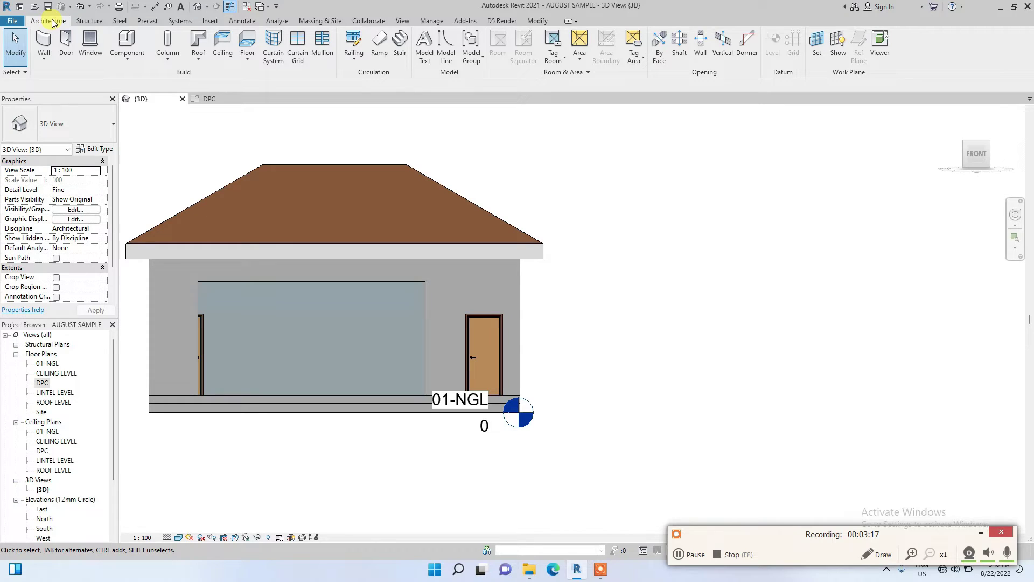
click(298, 52)
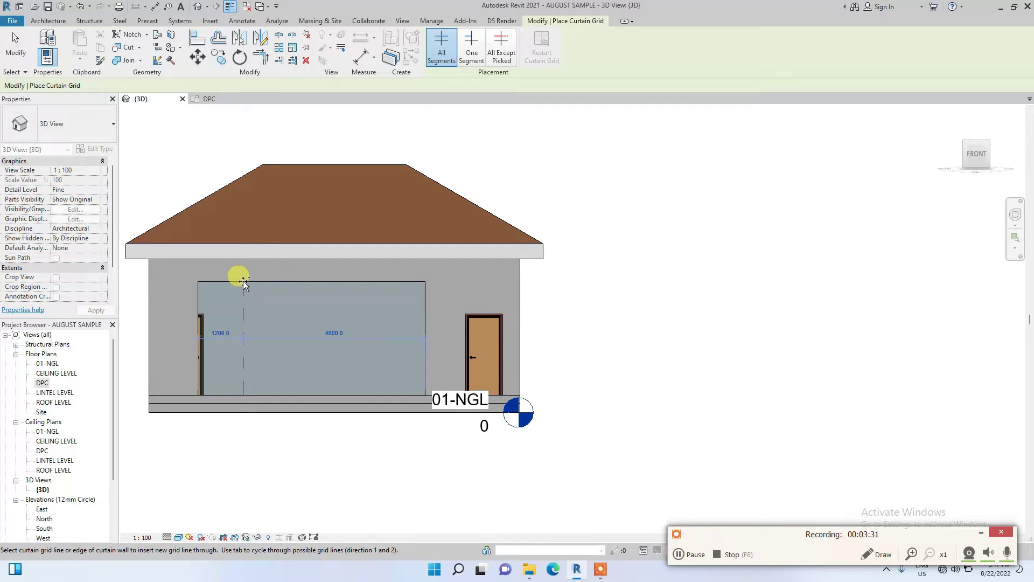
click(244, 282)
click(289, 282)
click(330, 284)
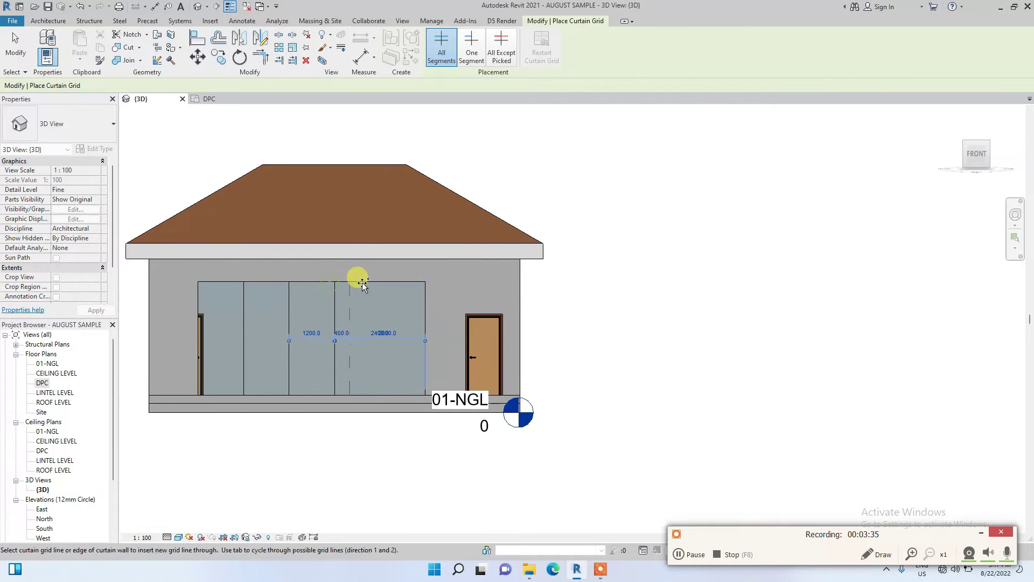
click(377, 279)
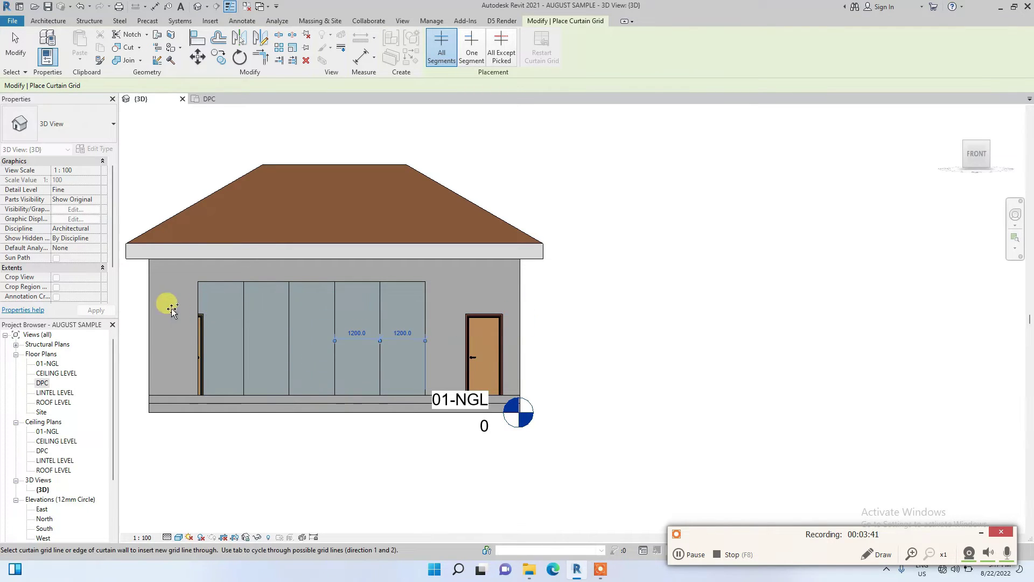
Add a horizontal curtain grid line across the front curtain wall, 2100 mm above its base
scroll(196, 310, up, 2)
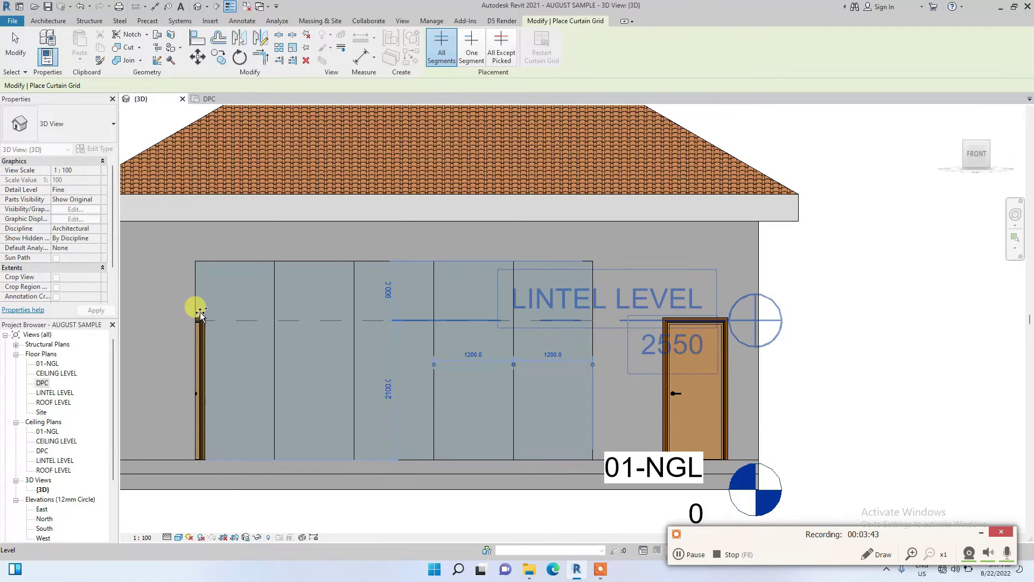
click(199, 318)
scroll(377, 264, down, 2)
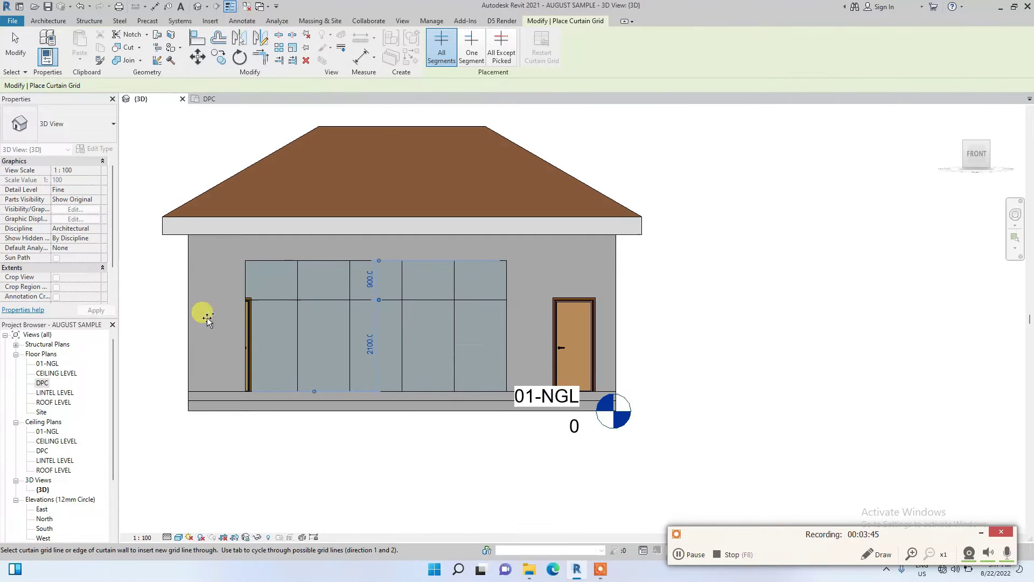
key(Escape)
key(Escape)
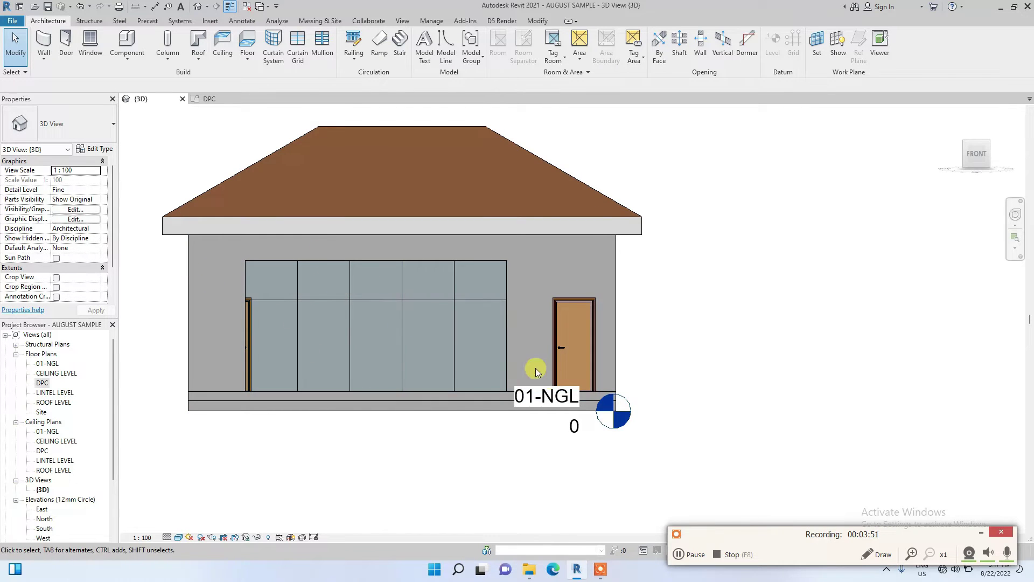
Duplicate the 50x150mm rectangular mullion type as MULLION 1 for placement
click(318, 47)
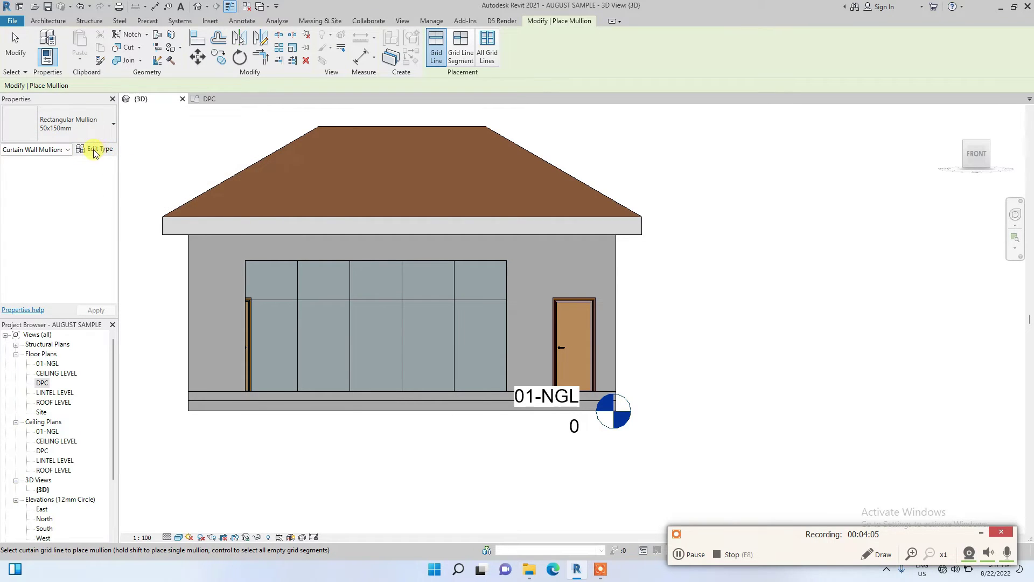
click(97, 151)
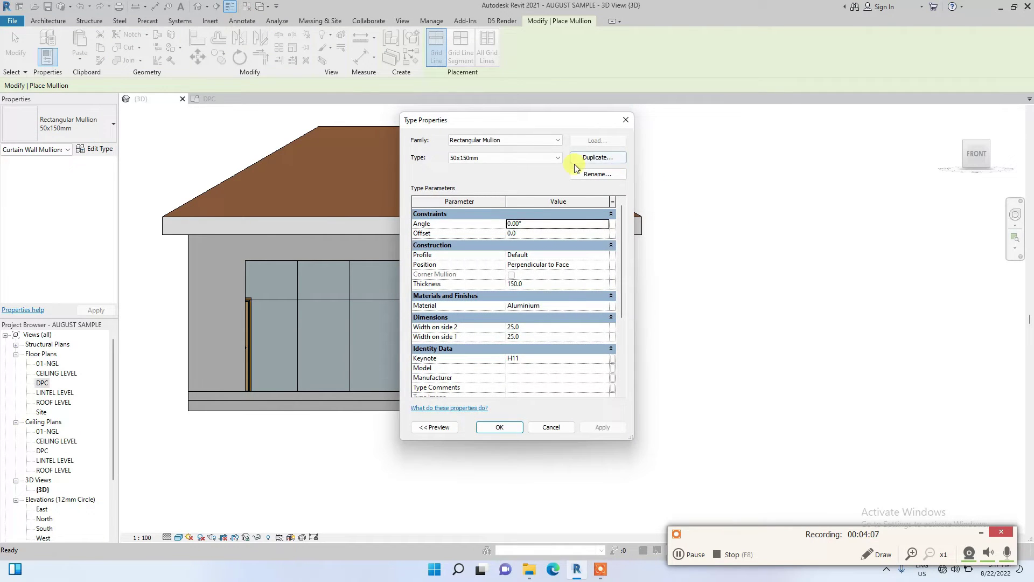
click(596, 159)
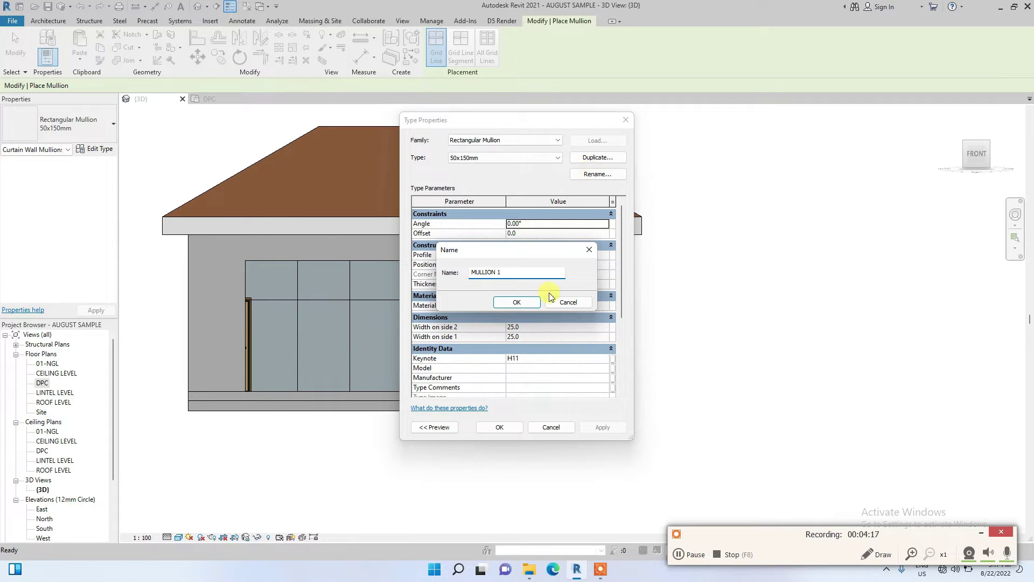
click(517, 301)
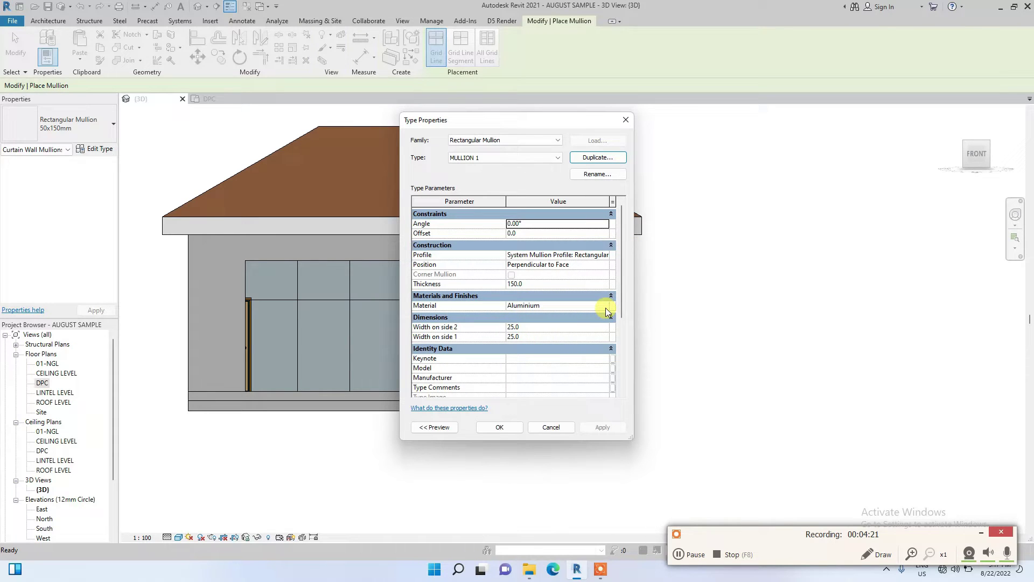
click(545, 286)
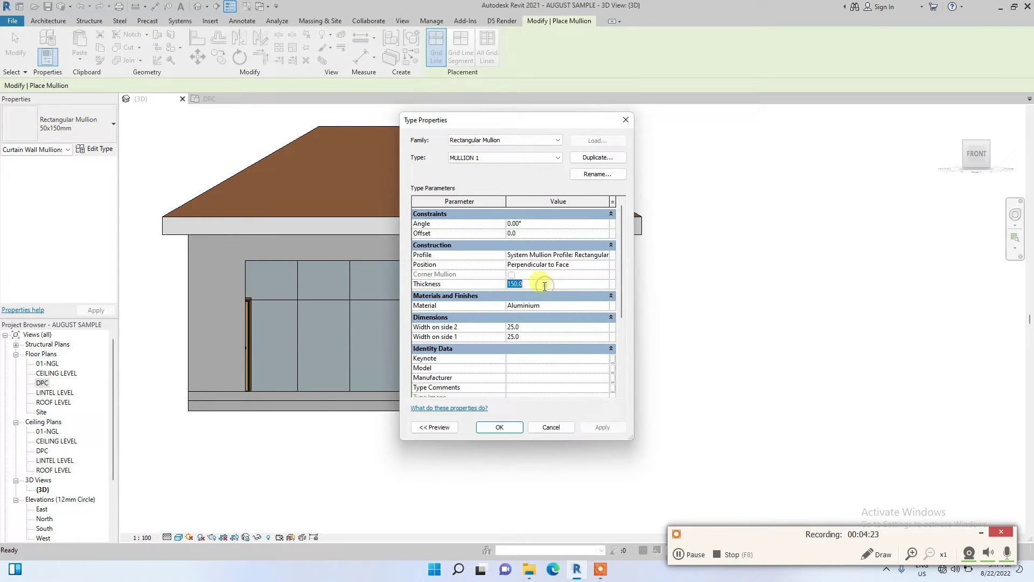
click(500, 427)
Place MULLION 1 mullions on all grid lines of the front curtain wall and check them in 3D
click(490, 56)
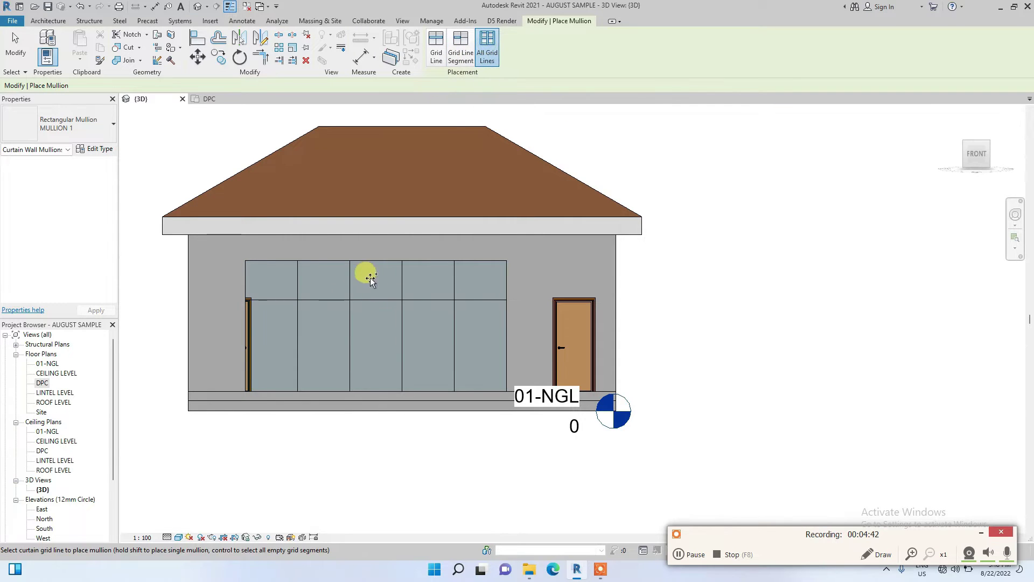
click(356, 301)
scroll(261, 335, up, 2)
key(Escape)
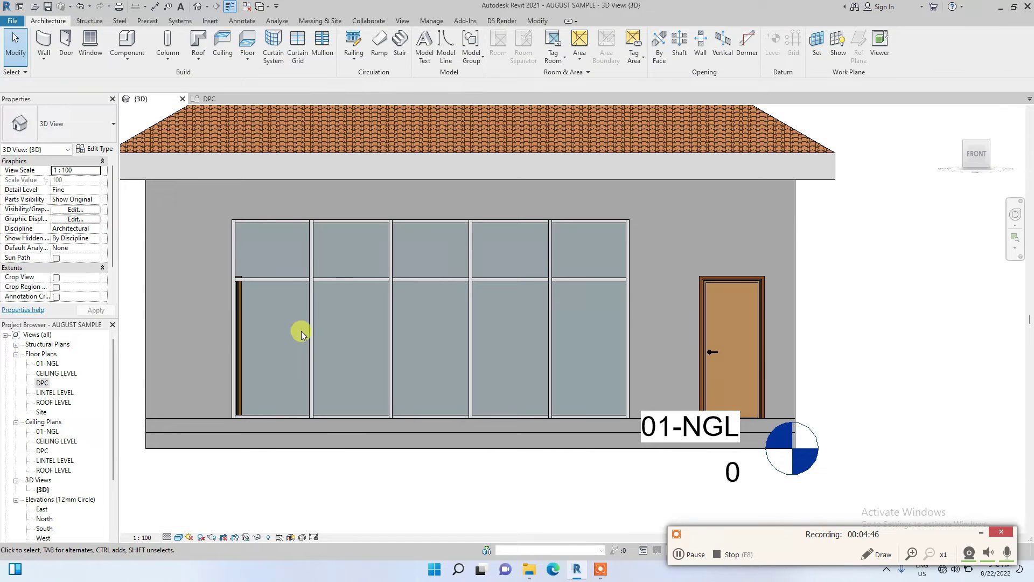
drag(975, 130, 919, 173)
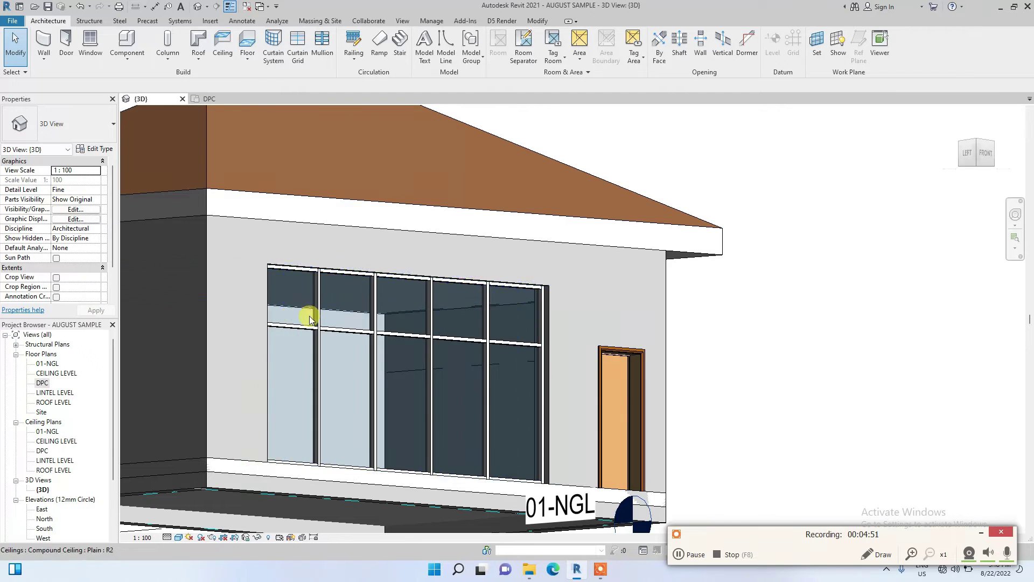
scroll(359, 364, down, 3)
drag(970, 157, 293, 331)
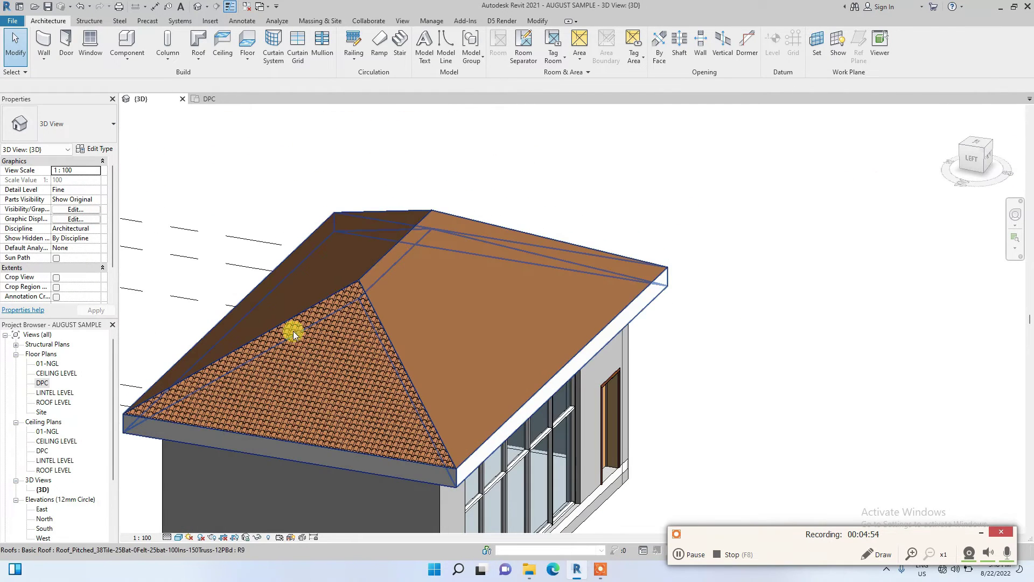
Open the DPC floor plan and start a new wall using the Curtain_Wall-Storefront type
double_click(42, 385)
middle_drag(403, 217, 277, 260)
scroll(276, 260, down, 1)
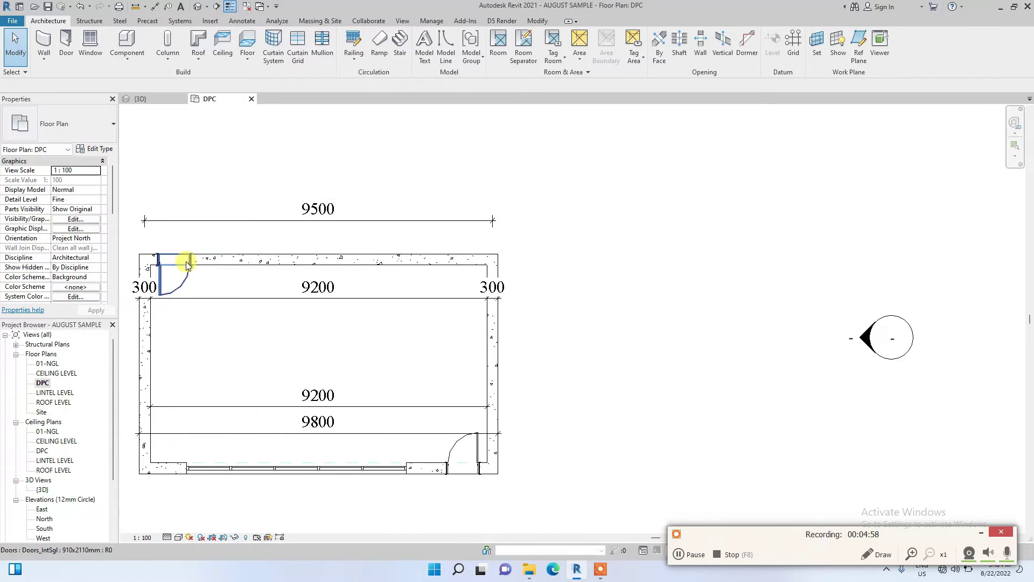
click(38, 64)
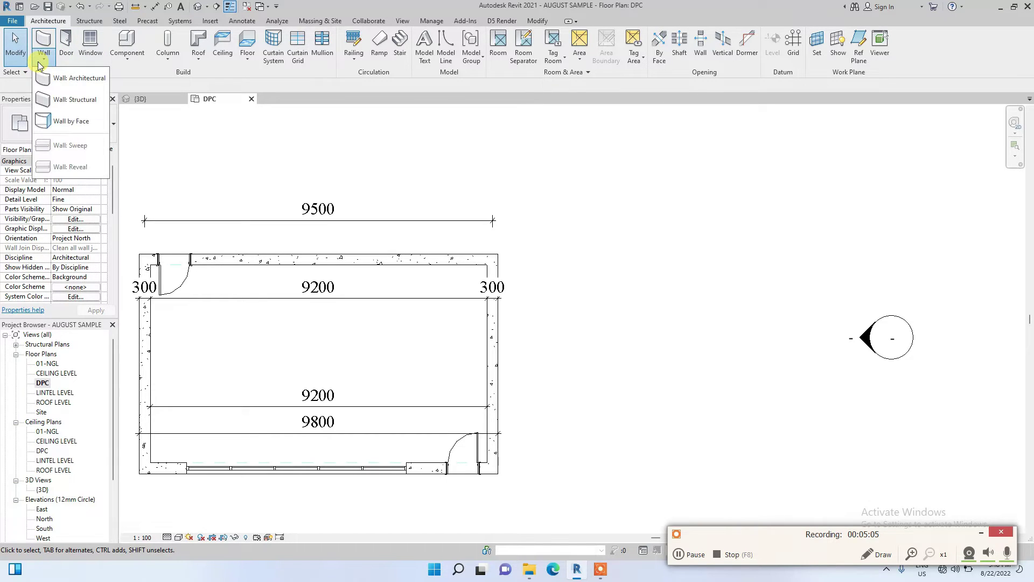
click(39, 64)
click(48, 39)
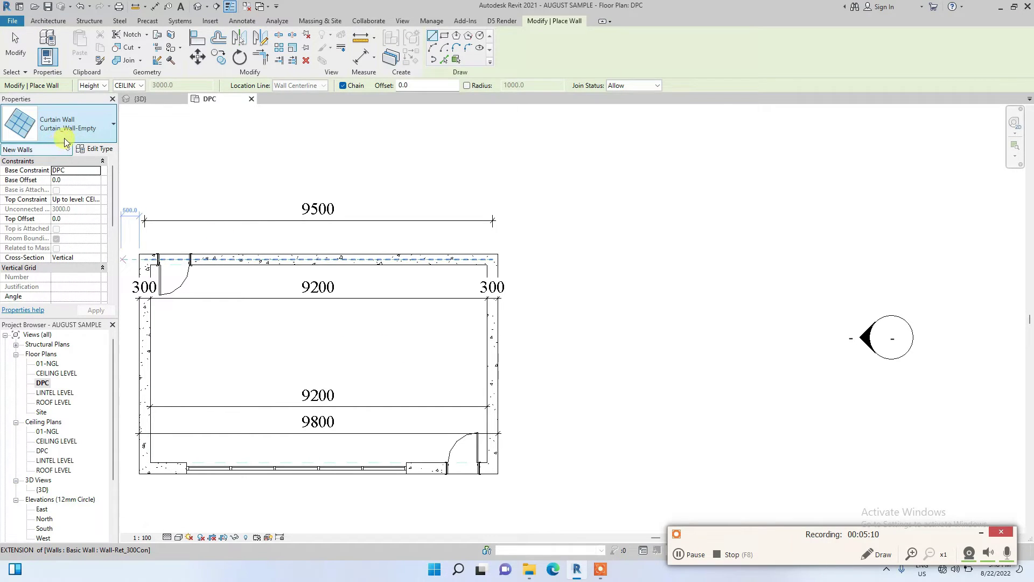
click(32, 120)
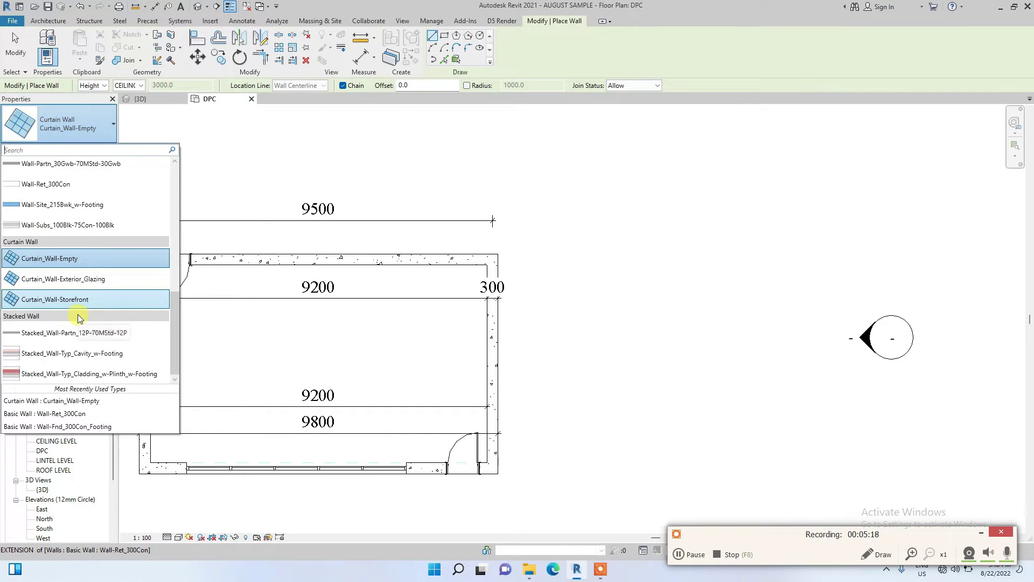
mouse_move(63, 306)
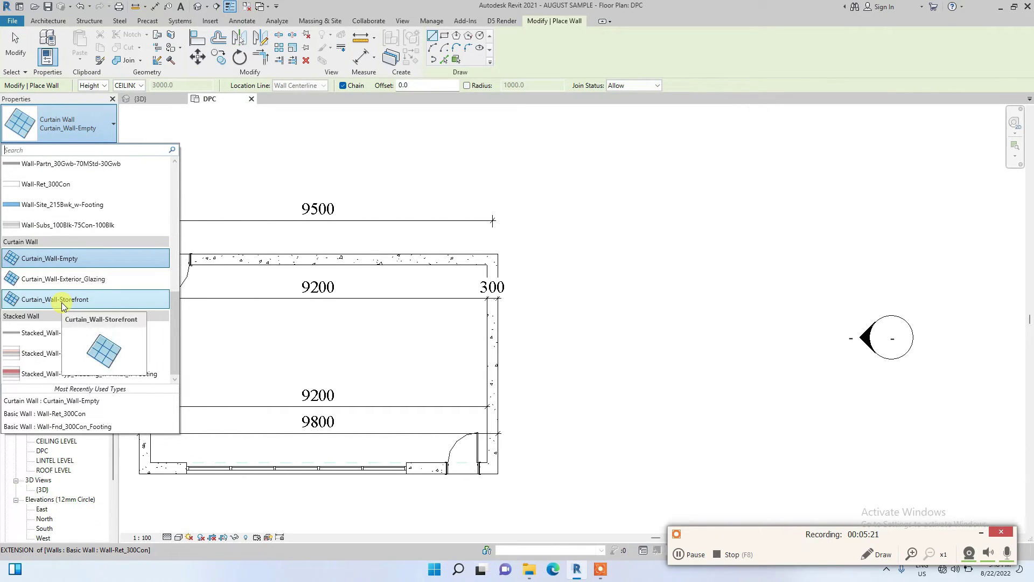
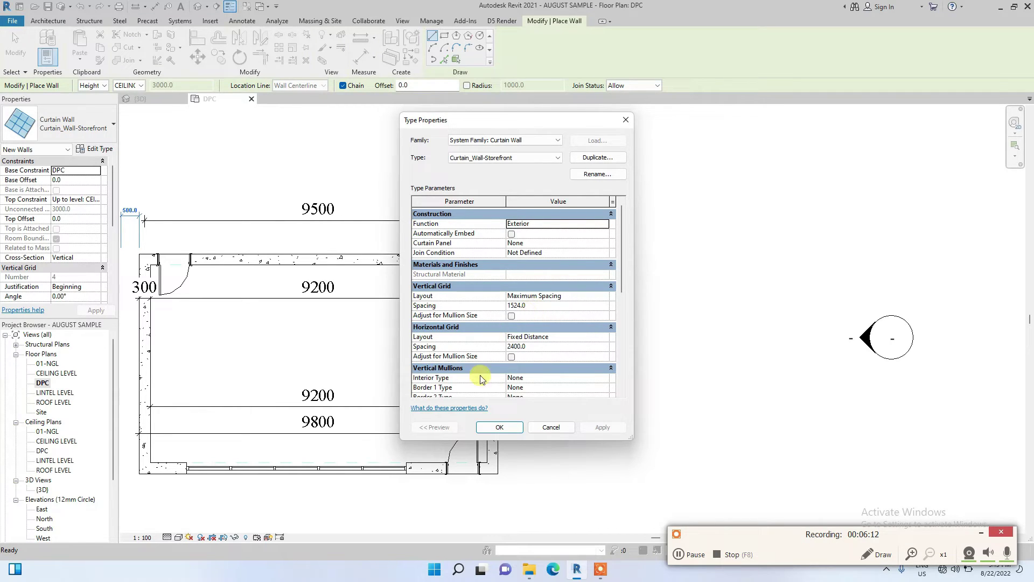
Set the storefront type's vertical grid to Fixed Distance at 1200 mm and its horizontal grid spacing to 2100 mm
click(526, 307)
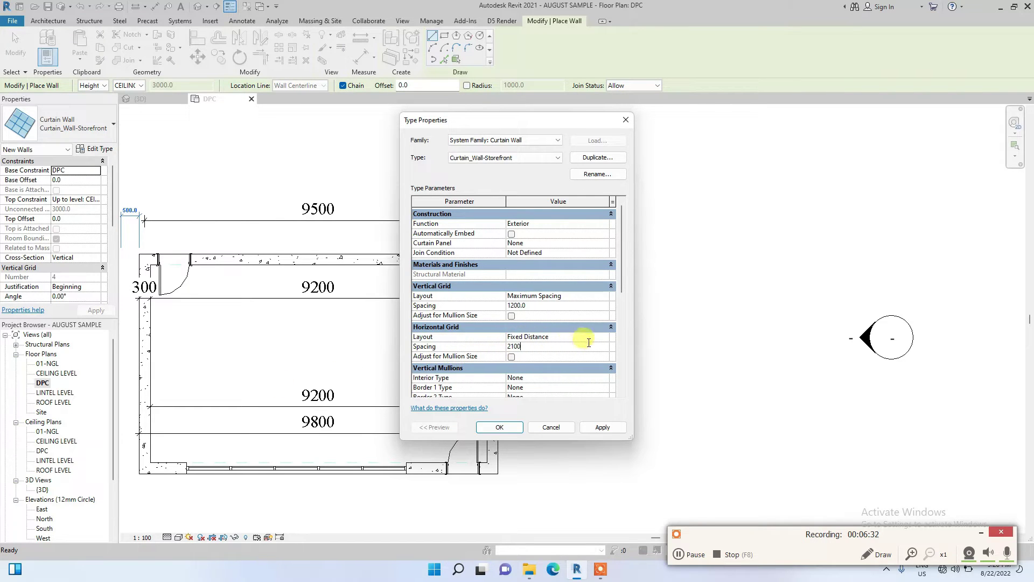
click(606, 297)
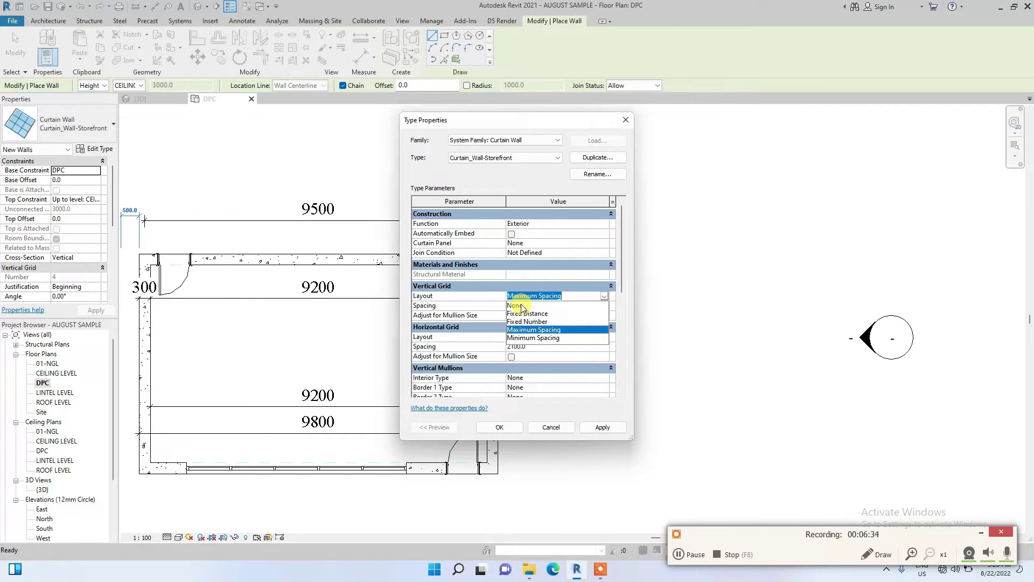
click(531, 315)
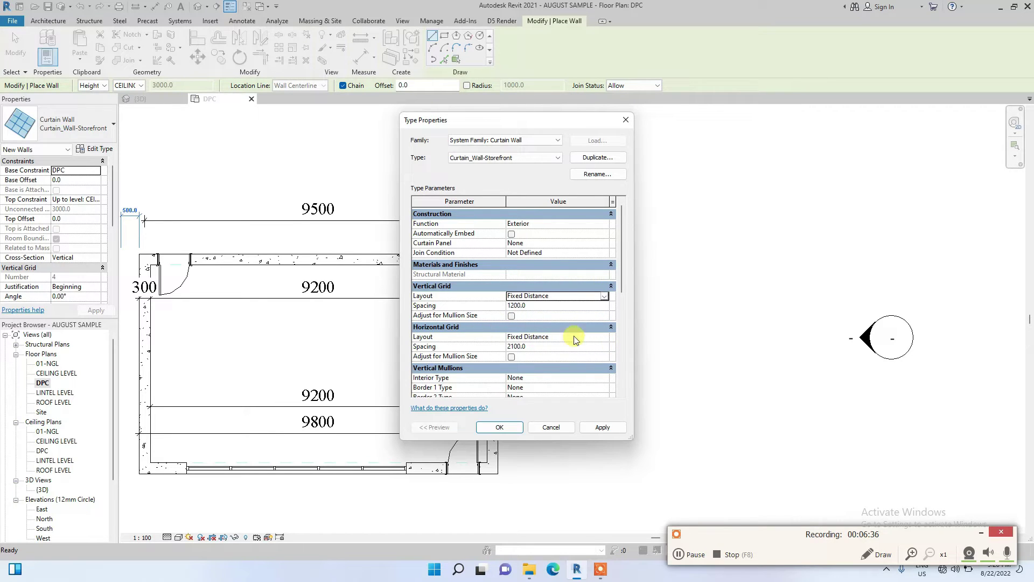
Assign Rectangular Mullion : MULLION 1 to the storefront type's vertical interior, border 1 and border 2 mullions
scroll(440, 374, down, 1)
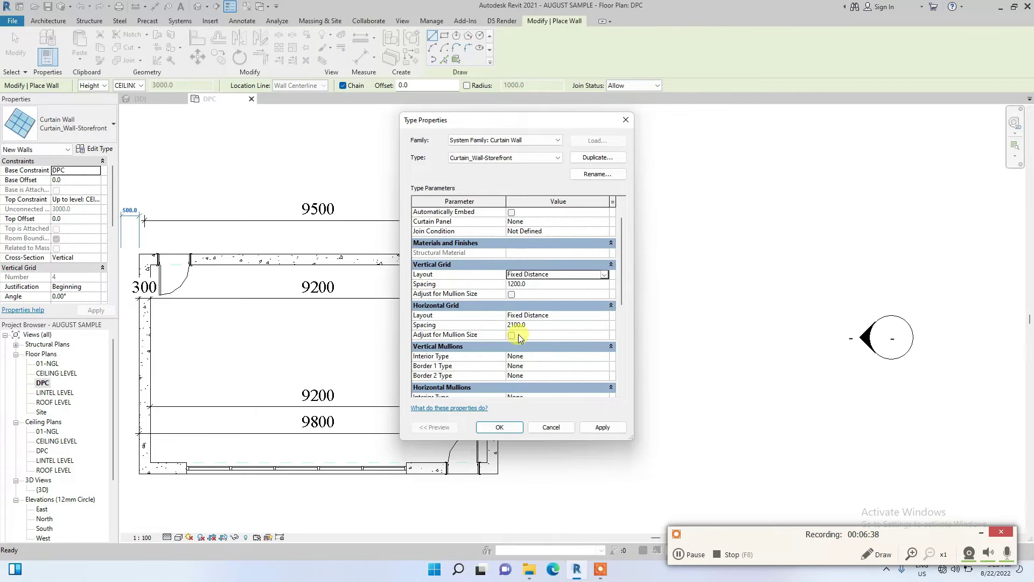
scroll(487, 333, down, 4)
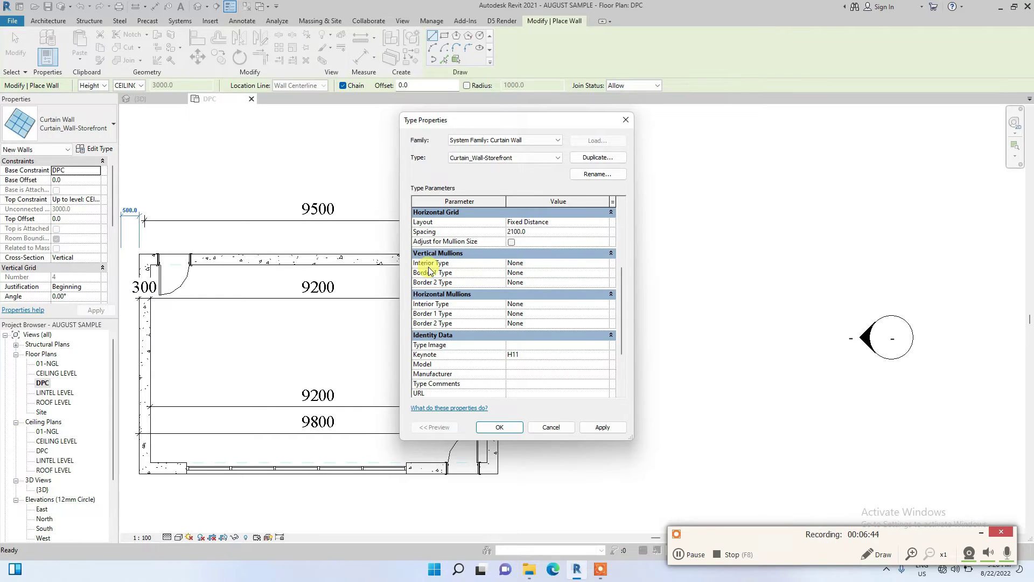
click(604, 264)
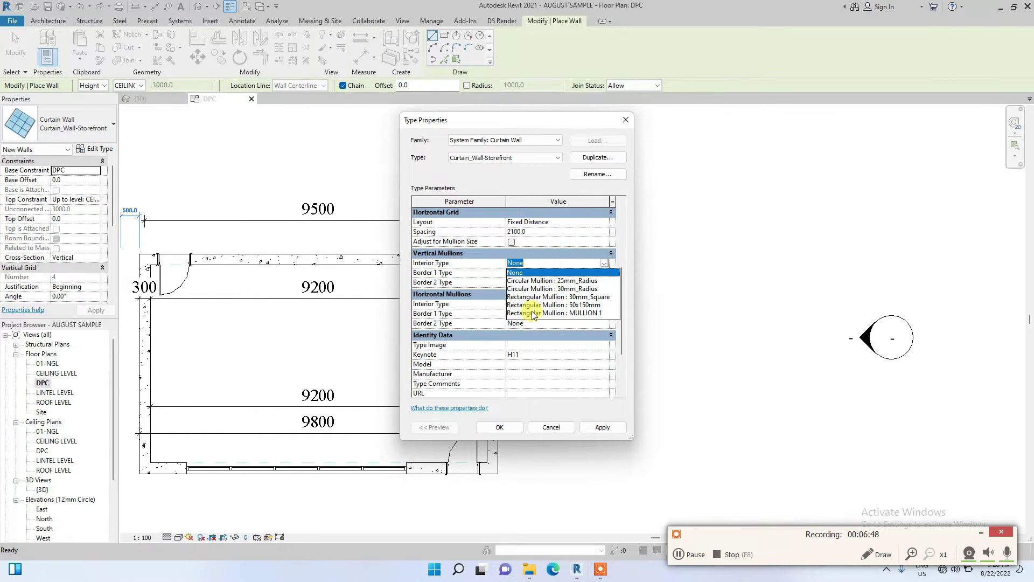
click(532, 313)
click(604, 273)
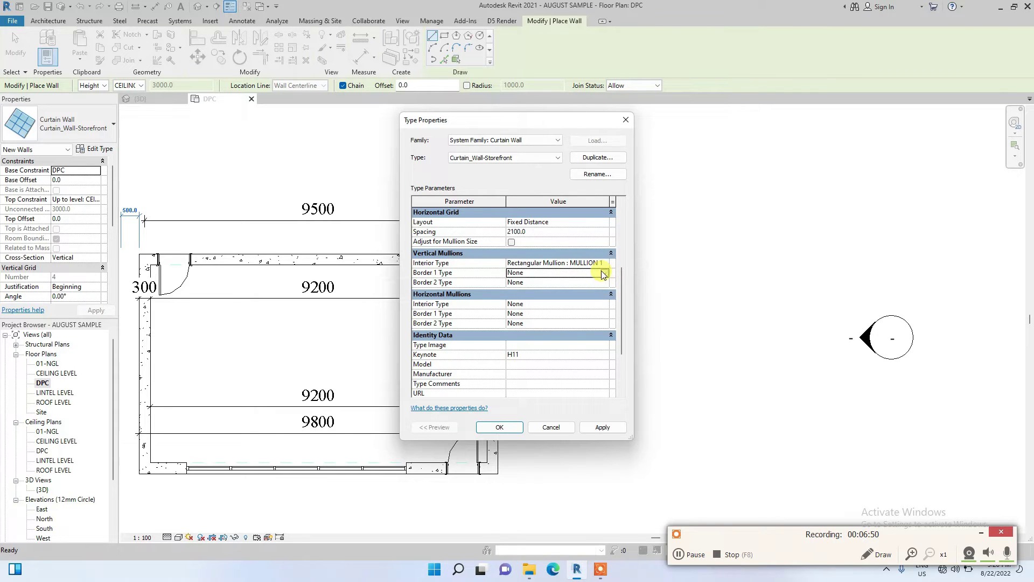
click(604, 273)
scroll(566, 326, down, 1)
click(562, 315)
click(604, 283)
click(604, 283)
scroll(568, 324, down, 1)
click(571, 334)
Assign Rectangular Mullion : MULLION 1 to the storefront type's horizontal interior, border 1 and border 2 mullions
click(604, 304)
click(604, 305)
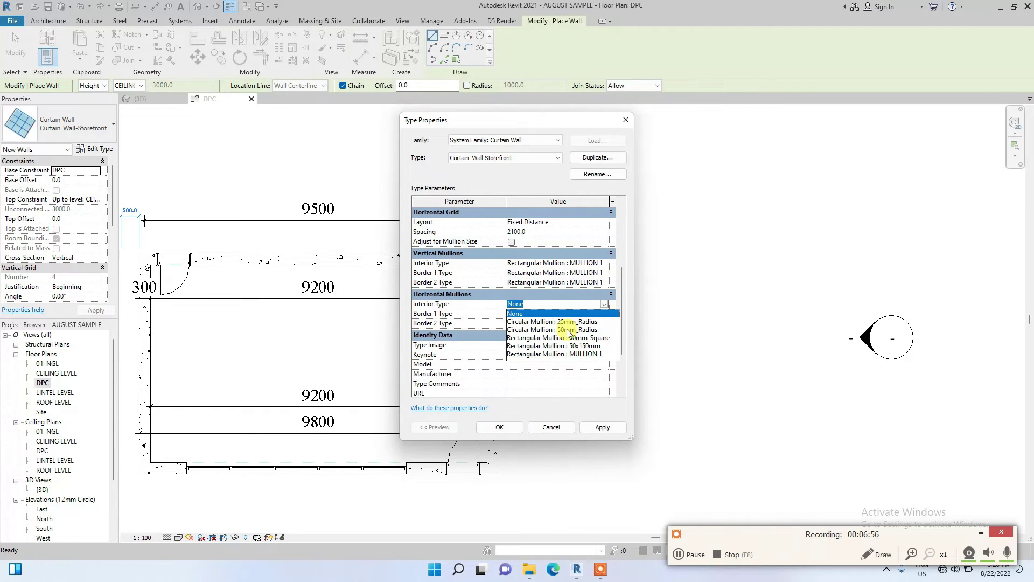
click(562, 353)
click(602, 314)
click(602, 314)
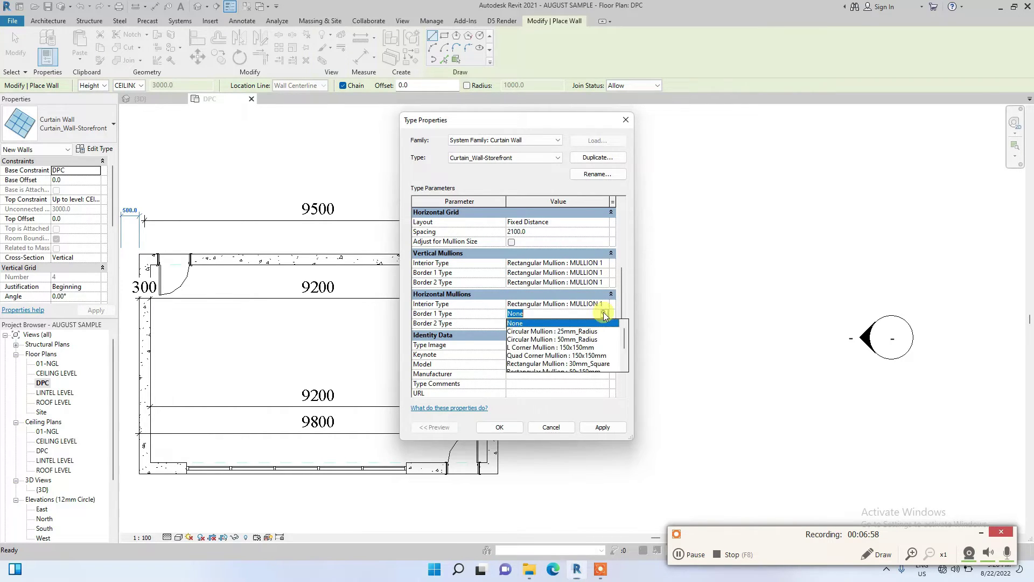
scroll(566, 349, down, 1)
click(566, 357)
click(601, 324)
click(604, 323)
scroll(579, 356, down, 2)
click(571, 356)
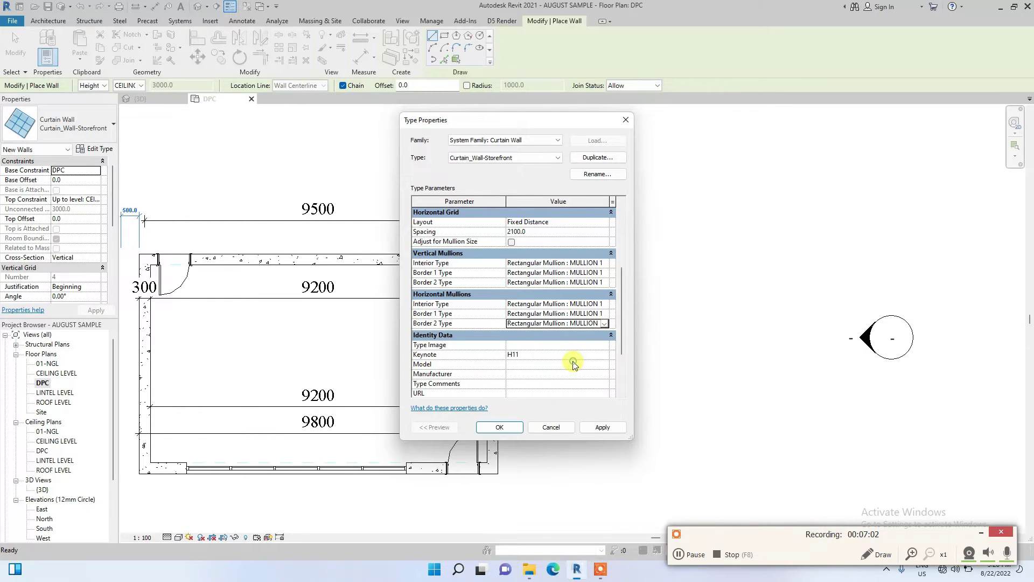
Enable Automatically Embed for the Curtain_Wall-Storefront type and apply its type properties
scroll(526, 312, up, 4)
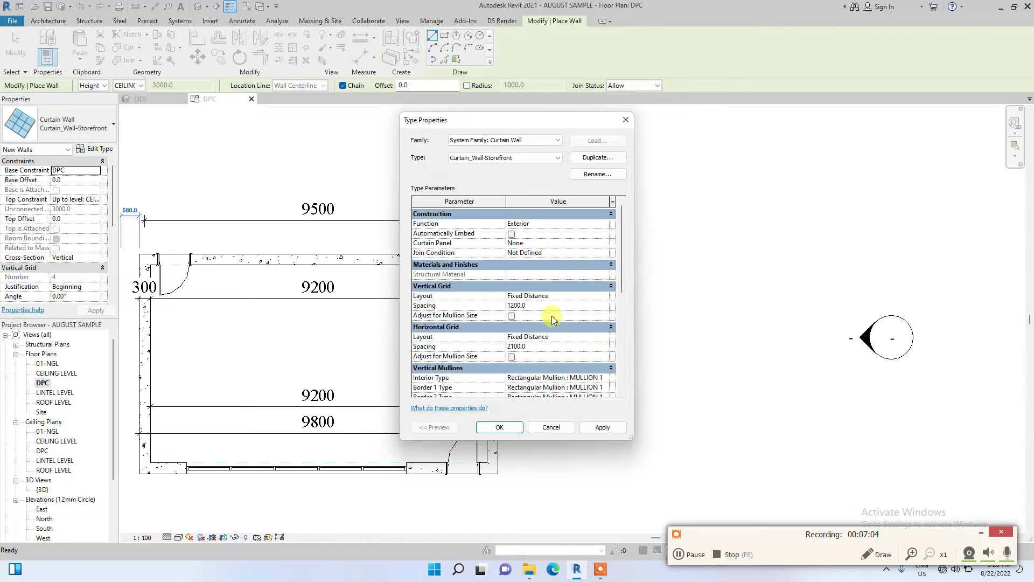
click(510, 234)
click(499, 427)
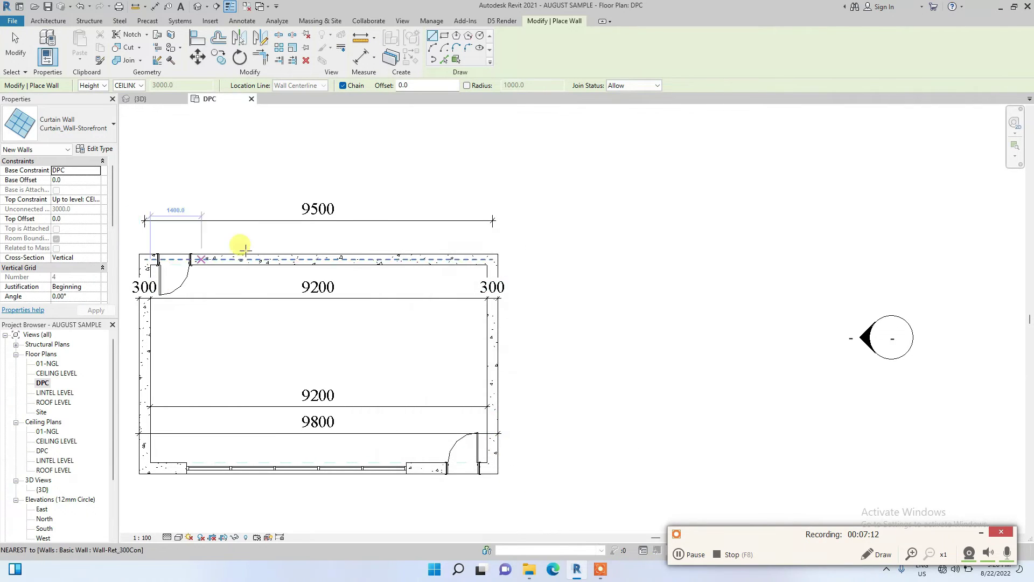
Draw a Curtain_Wall-Storefront wall about 6000 mm long along the back wall, between its door and the far corner
scroll(185, 255, up, 3)
click(221, 258)
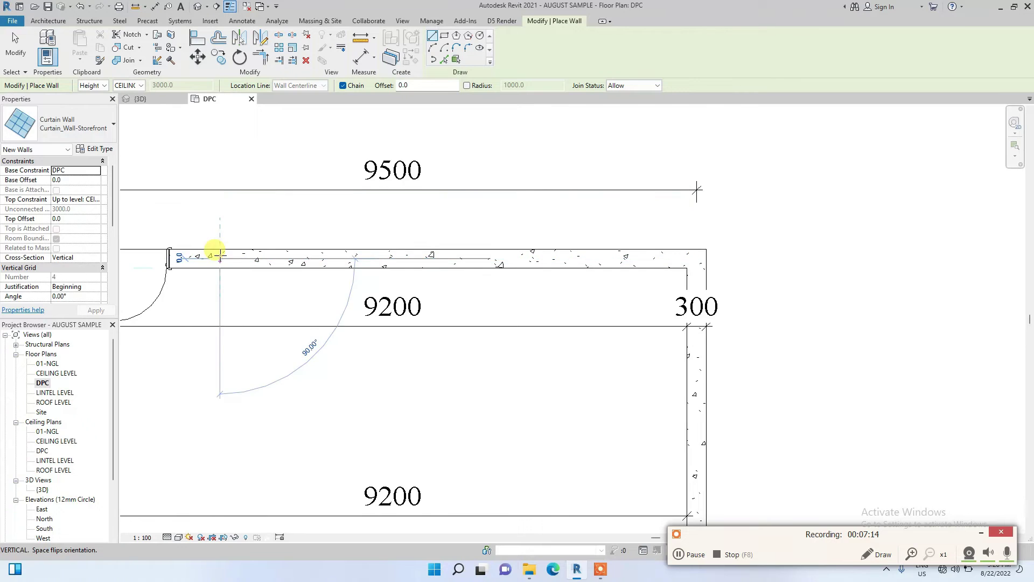
scroll(363, 261, down, 2)
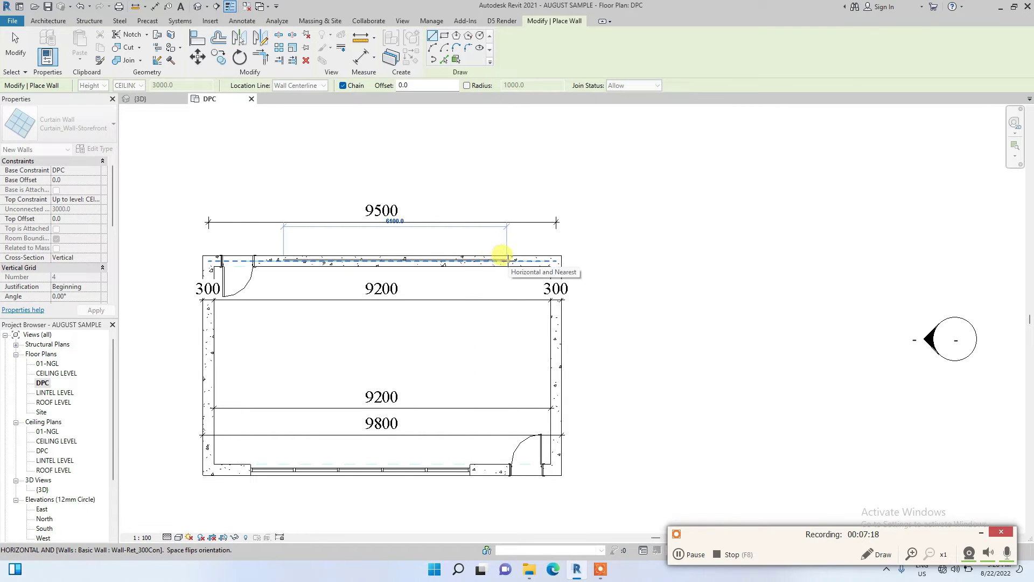
click(498, 258)
scroll(385, 251, up, 2)
key(Escape)
key(Escape)
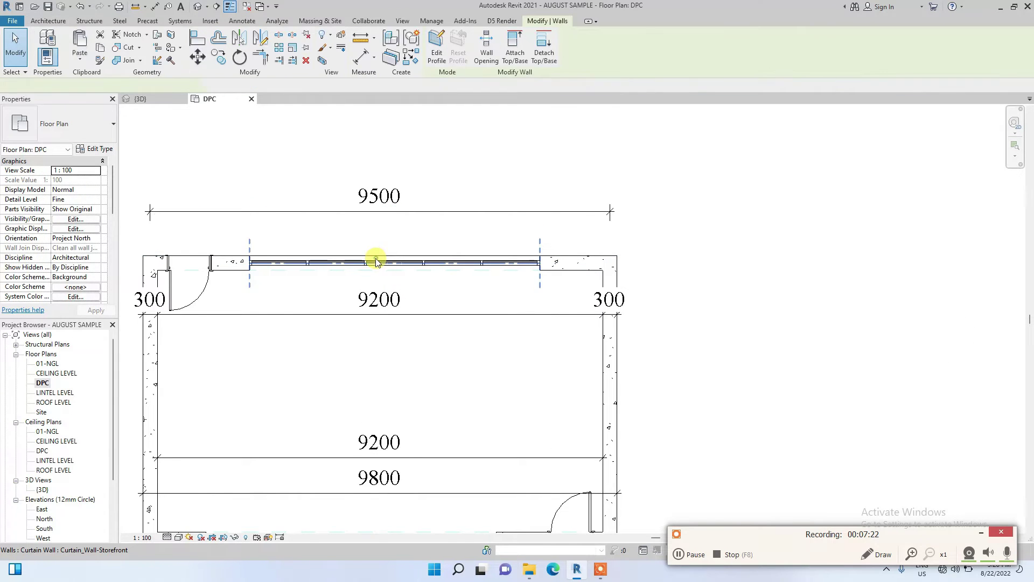
click(378, 259)
scroll(296, 280, down, 4)
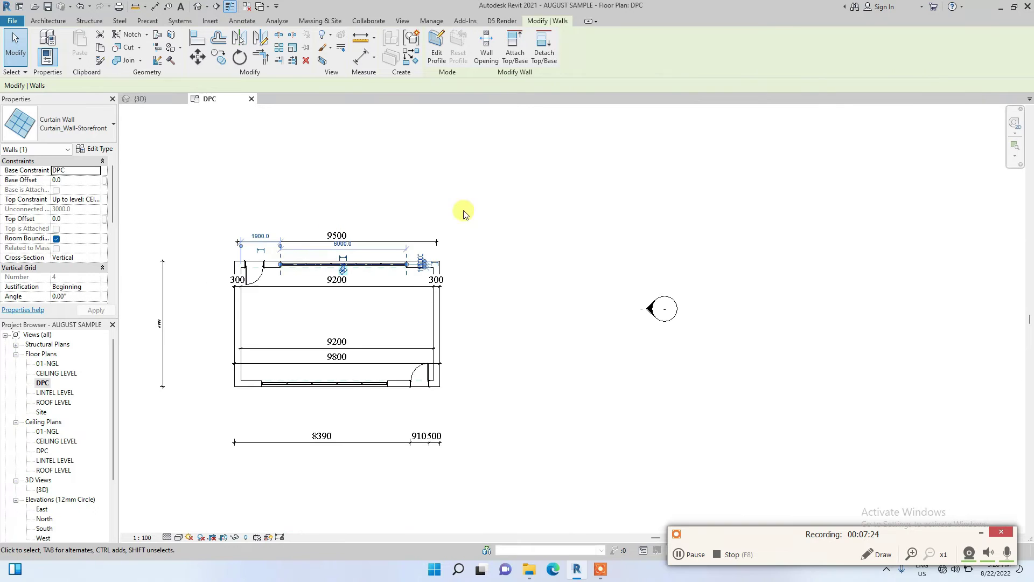
click(474, 199)
In the 3D view, set the front curtain wall's vertical grid farthest from the door to 600 mm from the wall edge
click(198, 6)
scroll(434, 301, down, 3)
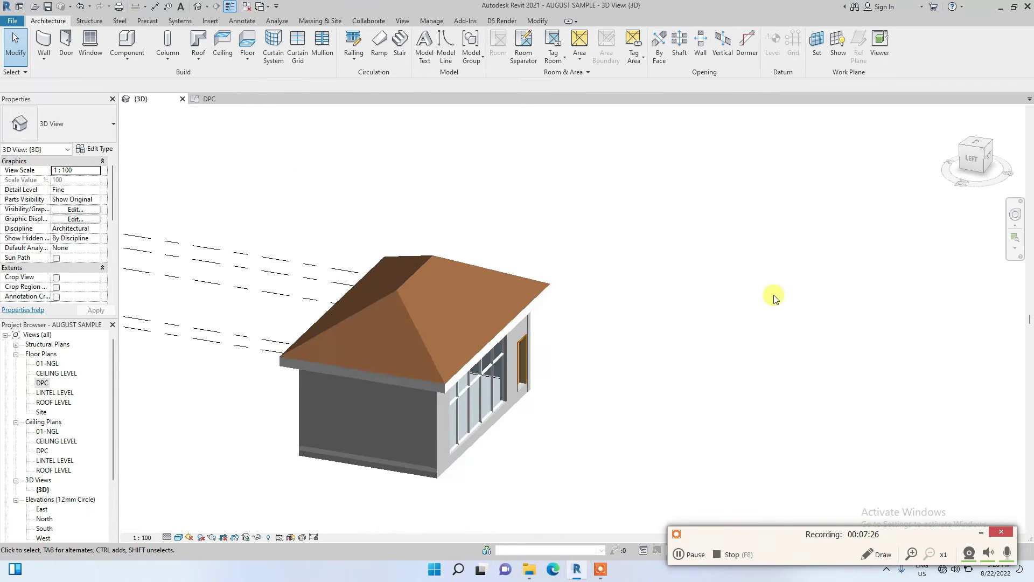
mouse_move(975, 163)
mouse_down()
mouse_move(649, 164)
mouse_move(254, 185)
mouse_move(198, 169)
mouse_move(878, 162)
mouse_move(861, 138)
mouse_up()
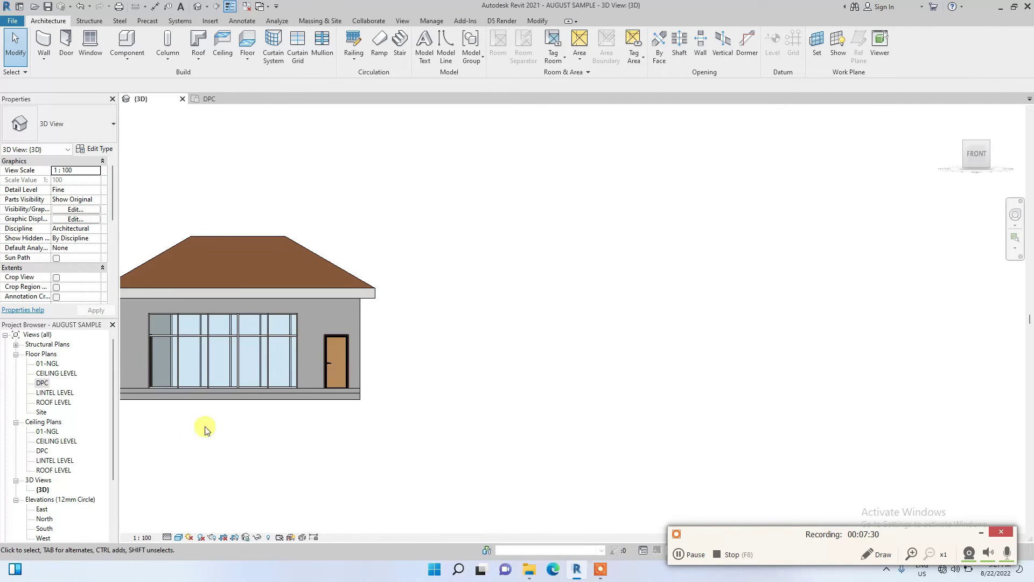
scroll(168, 295, up, 4)
click(159, 323)
scroll(282, 319, up, 3)
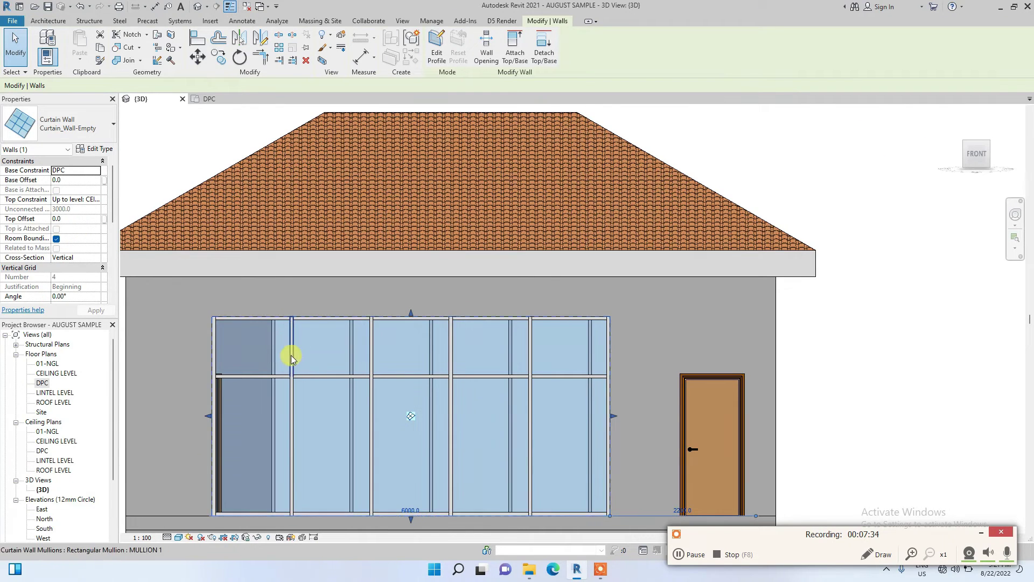
click(292, 358)
click(250, 410)
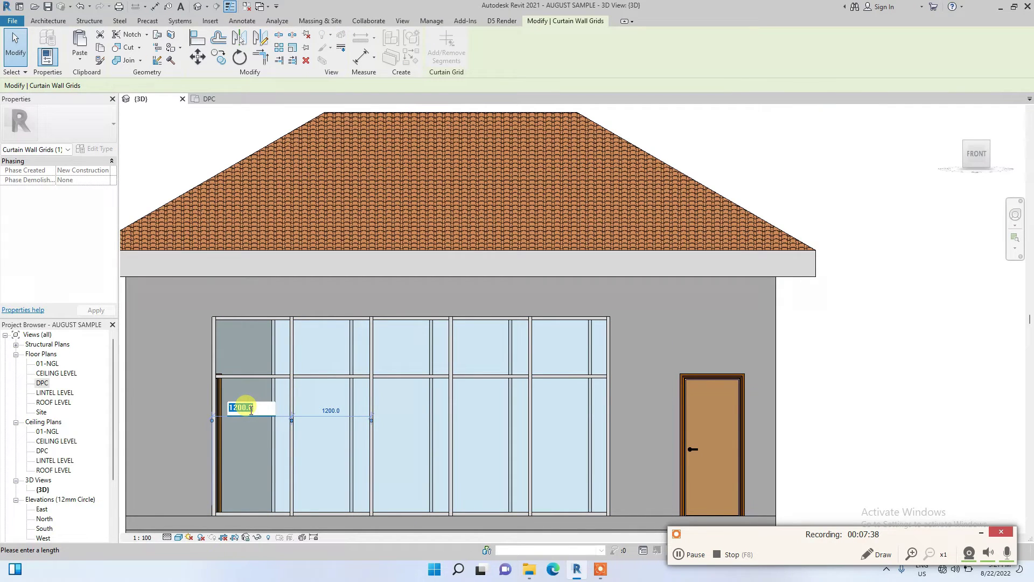
key(Return)
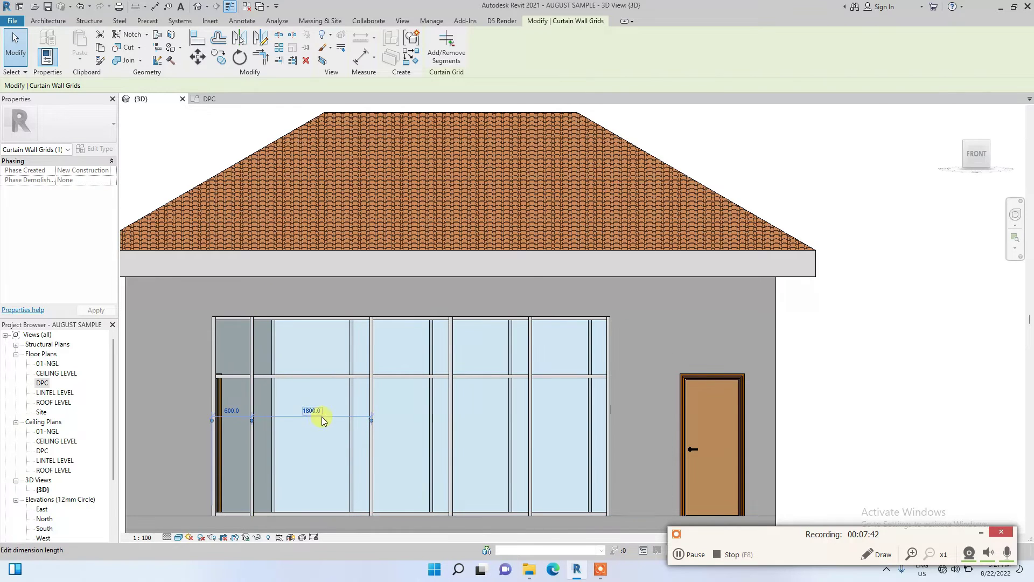
click(530, 410)
key(Escape)
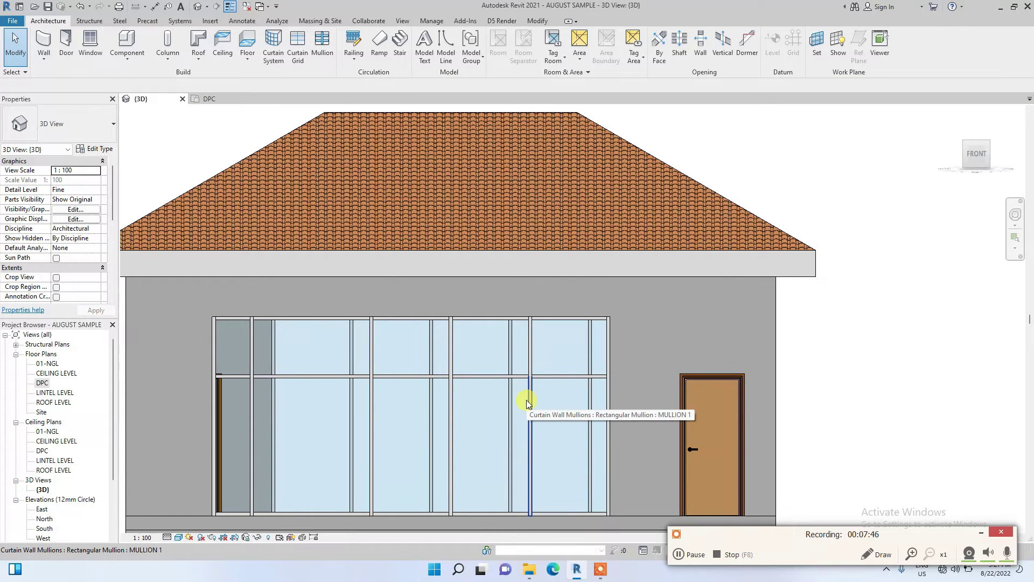
Set the front curtain wall's vertical grid nearest the door to 600 mm from the adjacent wall edge
key(Tab)
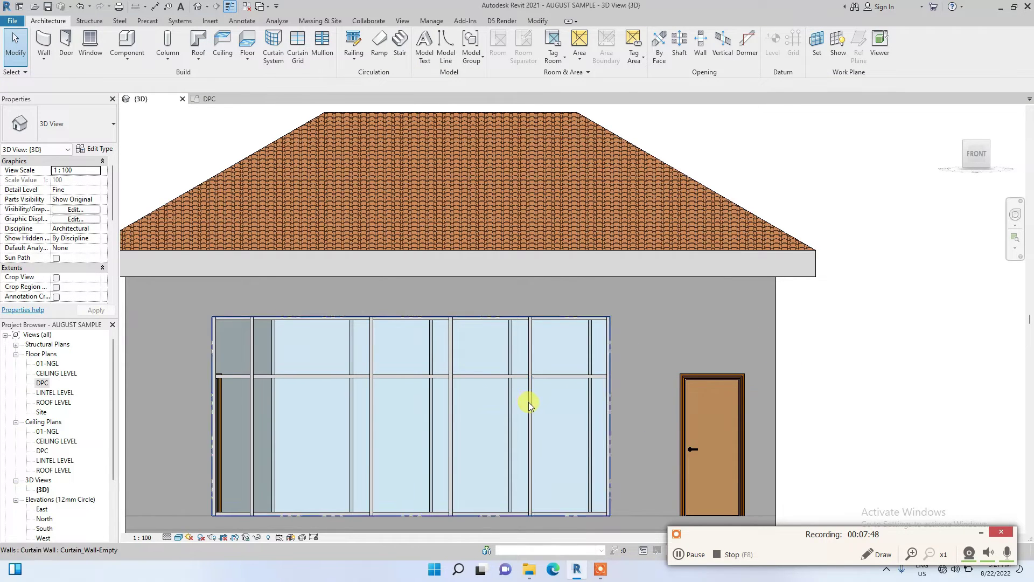
click(530, 401)
click(571, 411)
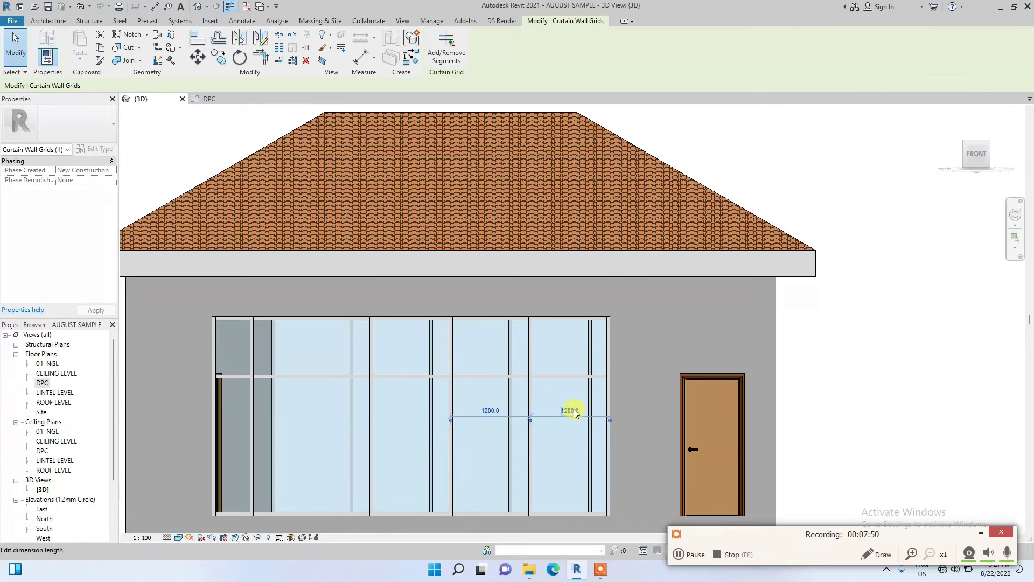
click(569, 411)
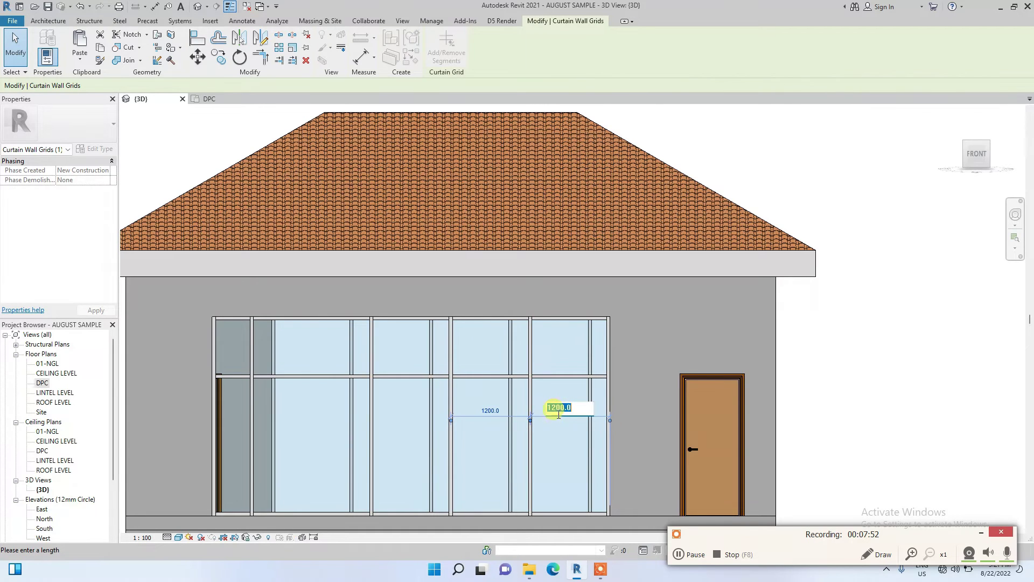
key(Return)
scroll(469, 398, down, 3)
scroll(446, 444, up, 5)
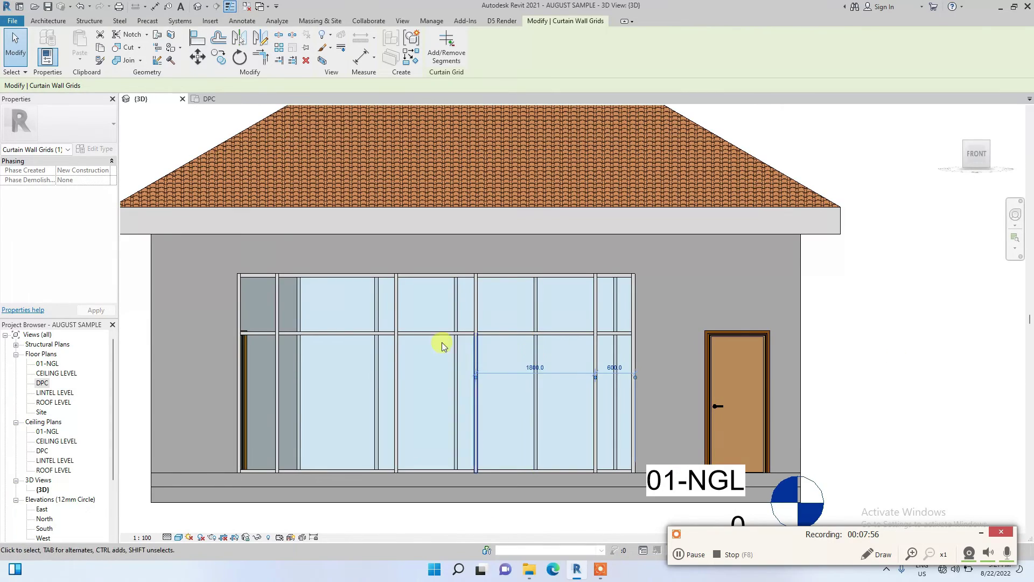
Try to set the back storefront curtain wall's outermost vertical grid, on the side away from the door, to 1500 mm from the edge
scroll(468, 349, down, 2)
click(990, 142)
shift+middle_drag(889, 178, 737, 246)
scroll(540, 312, up, 6)
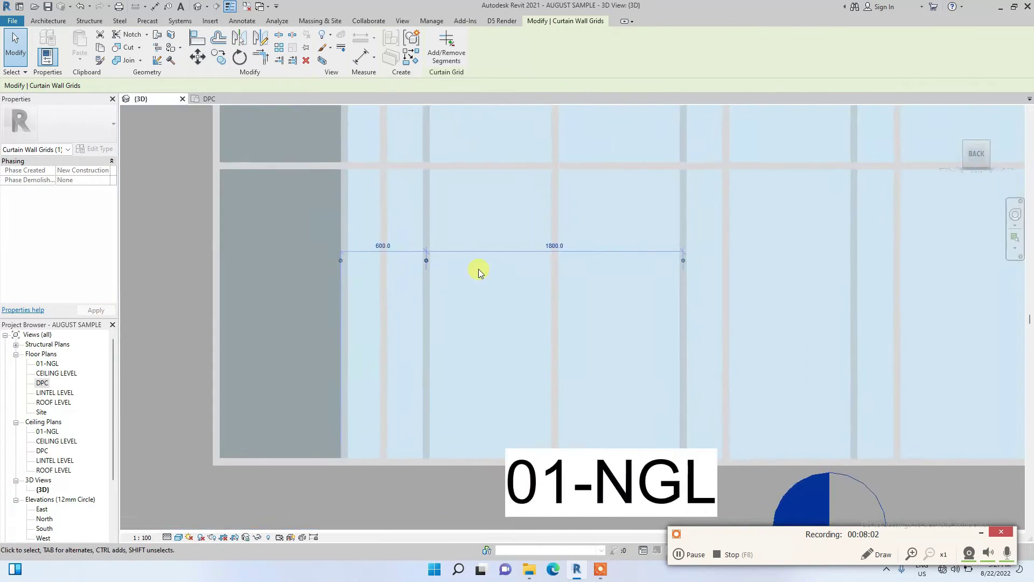
scroll(477, 242, down, 2)
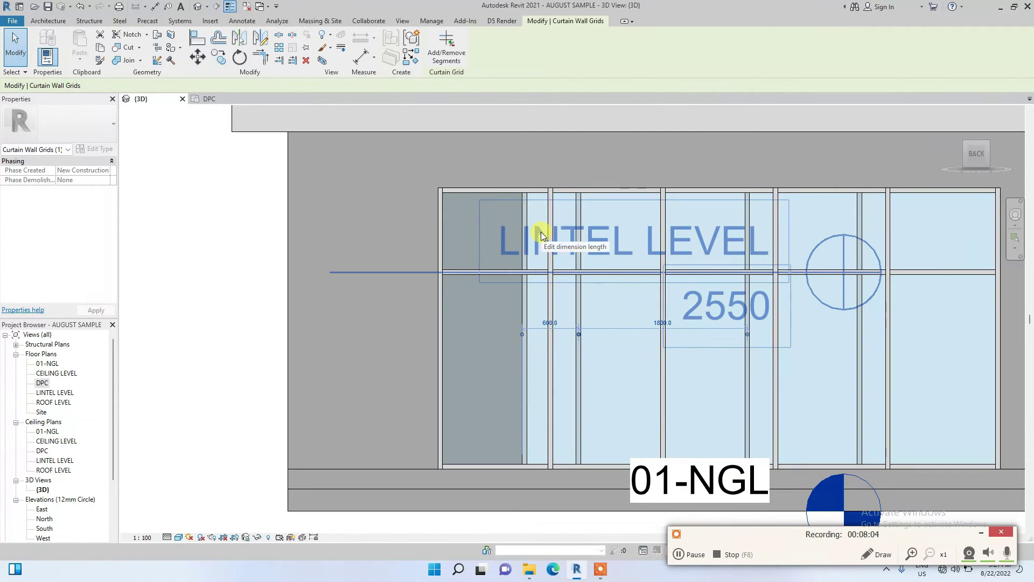
click(552, 289)
scroll(494, 315, down, 2)
click(493, 320)
text(1500)
key(Return)
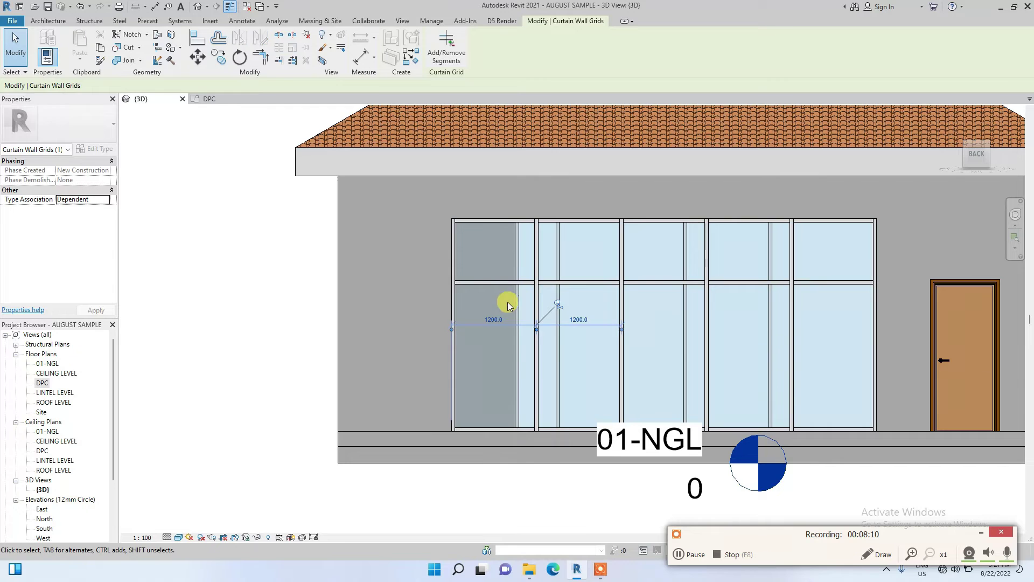
key(Escape)
scroll(495, 321, down, 2)
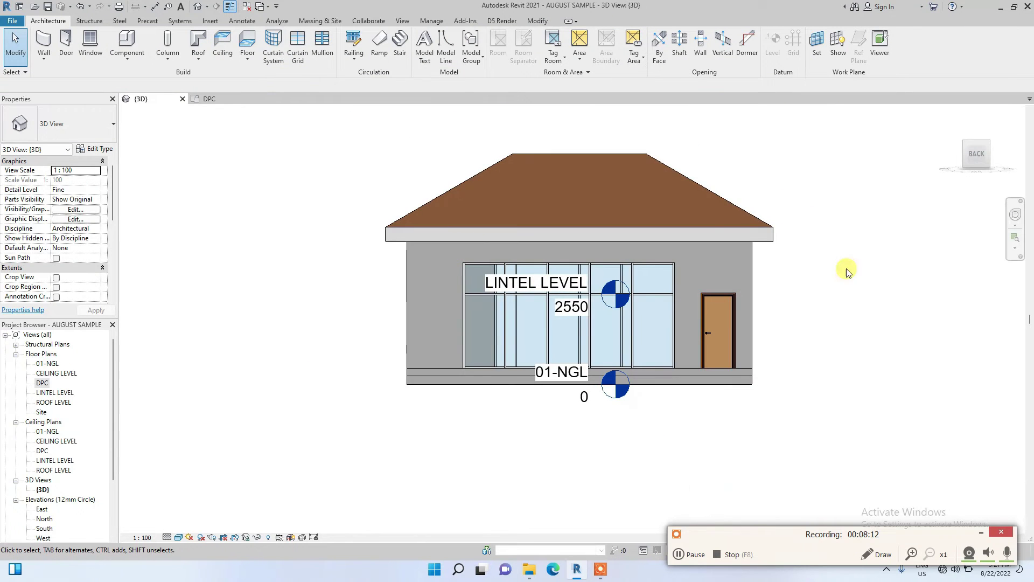
shift+middle_drag(925, 180, 467, 146)
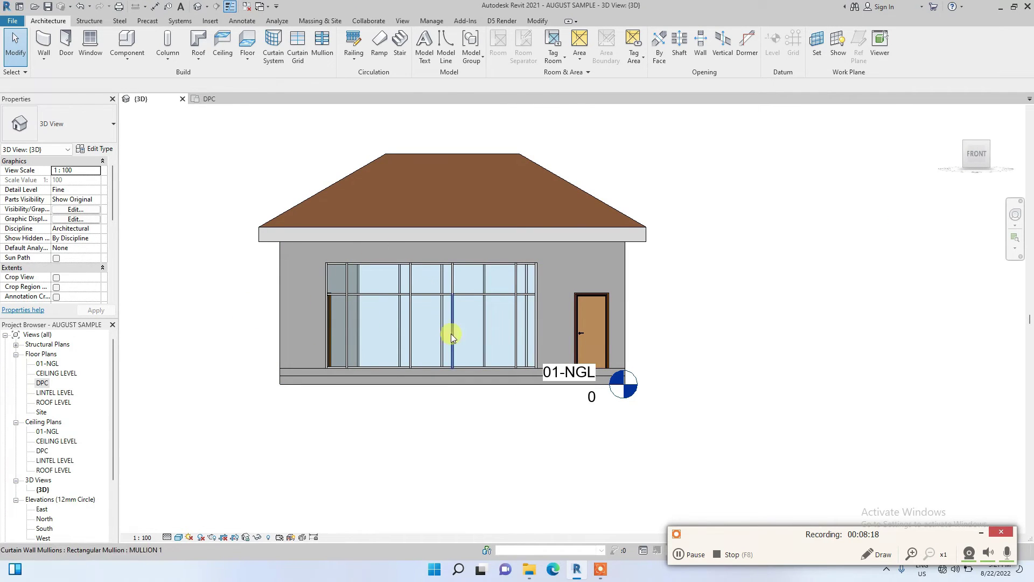
scroll(365, 300, up, 4)
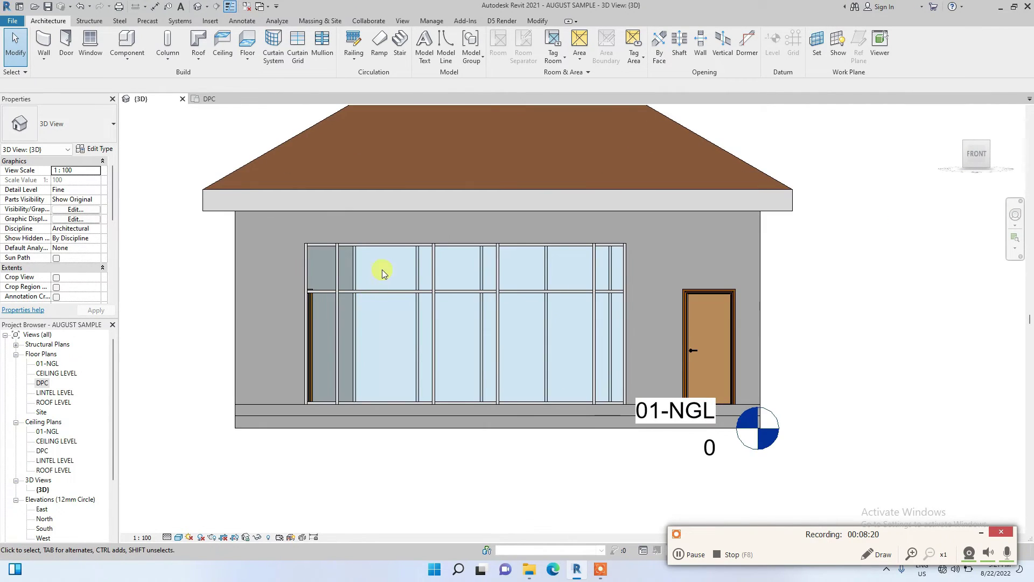
scroll(341, 295, up, 2)
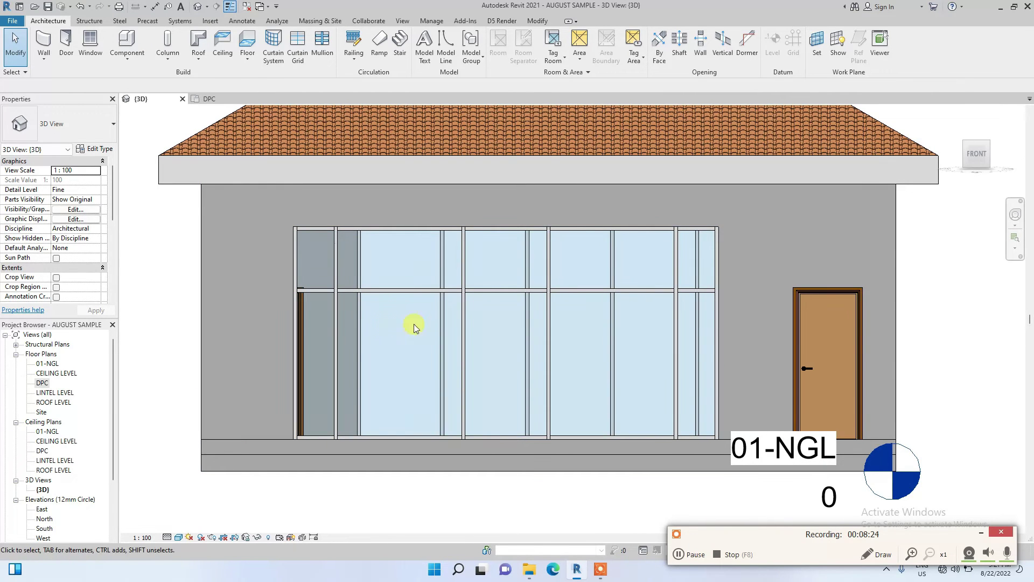
scroll(316, 332, down, 2)
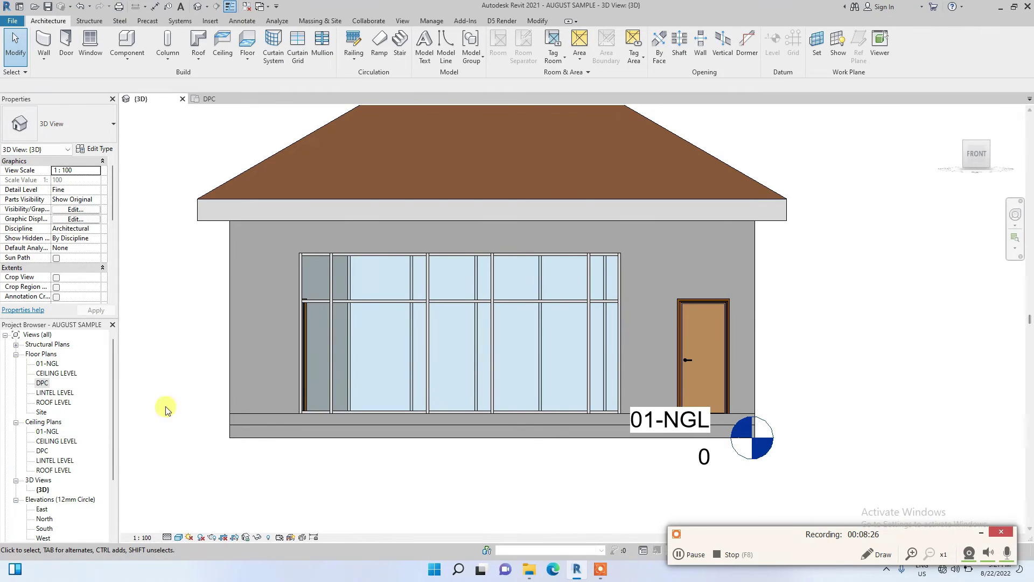
On the DPC floor plan, try to place a Doors_IntSgl 910x2110mm door in the back curtain wall
double_click(42, 383)
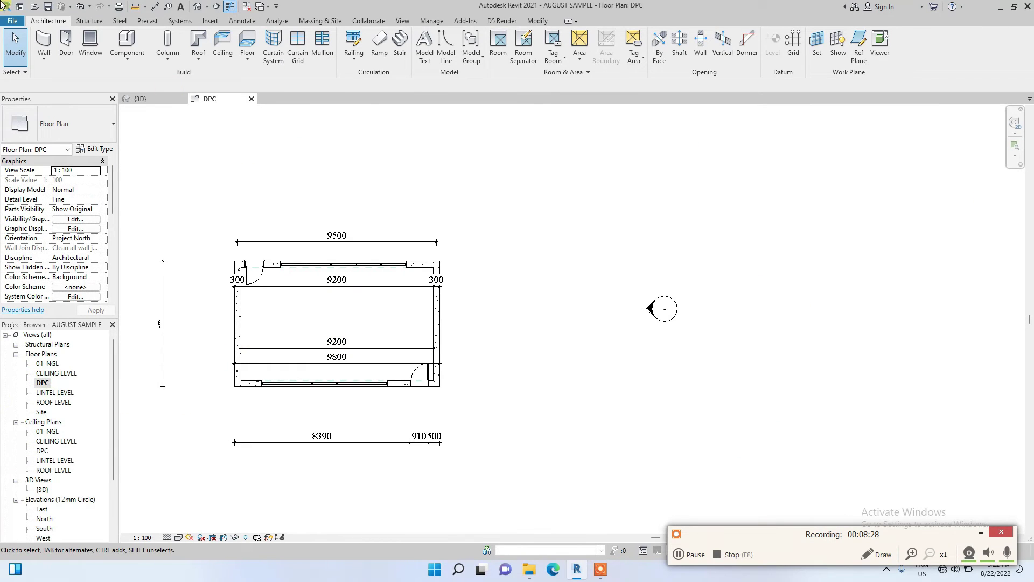
click(66, 46)
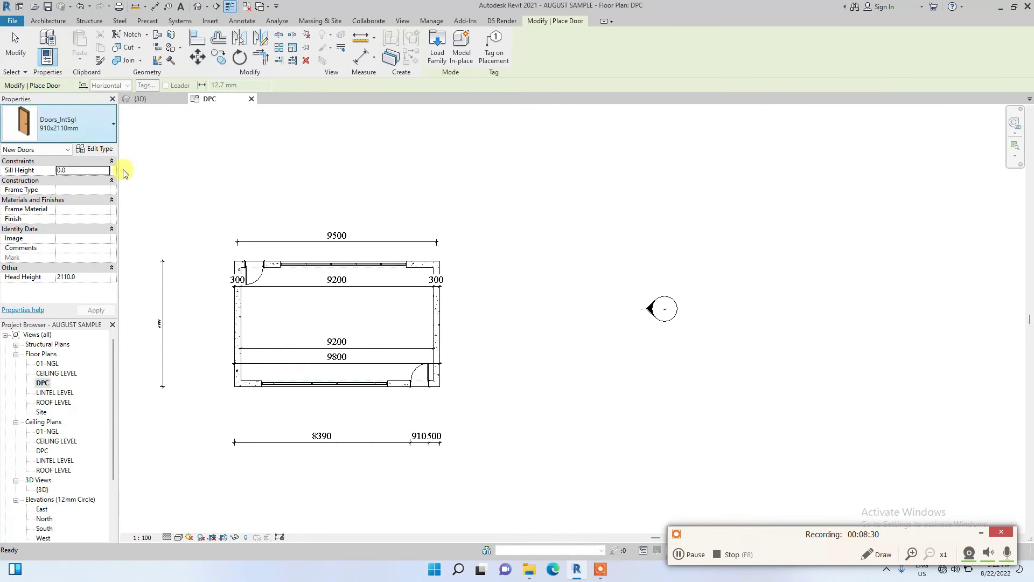
scroll(282, 260, up, 2)
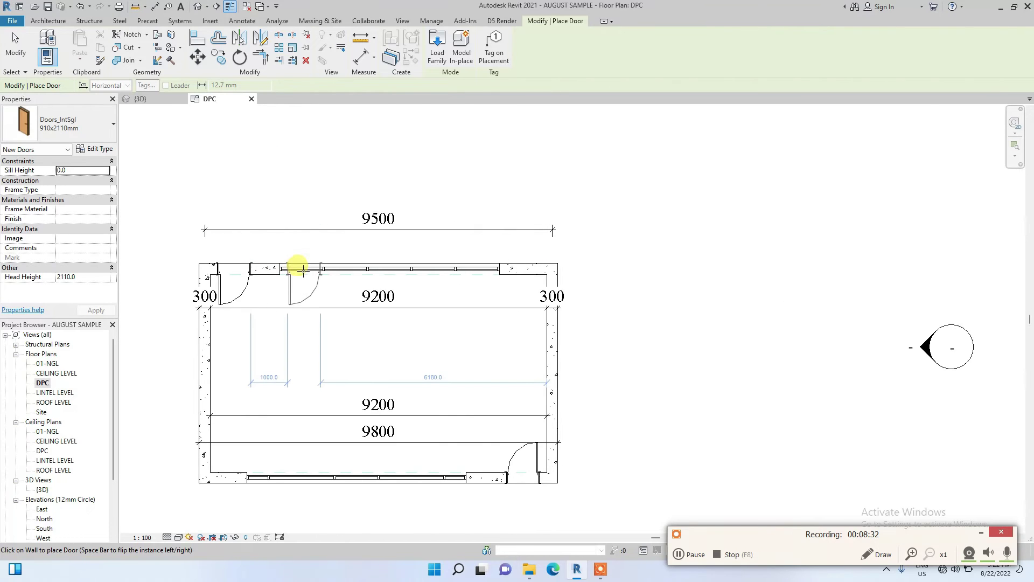
click(293, 270)
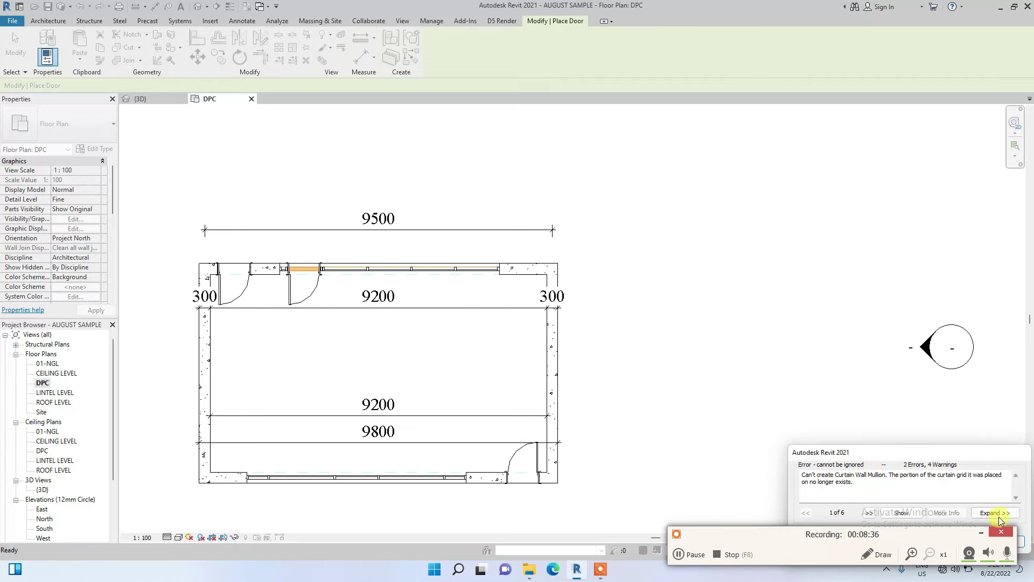
key(Escape)
key(Escape)
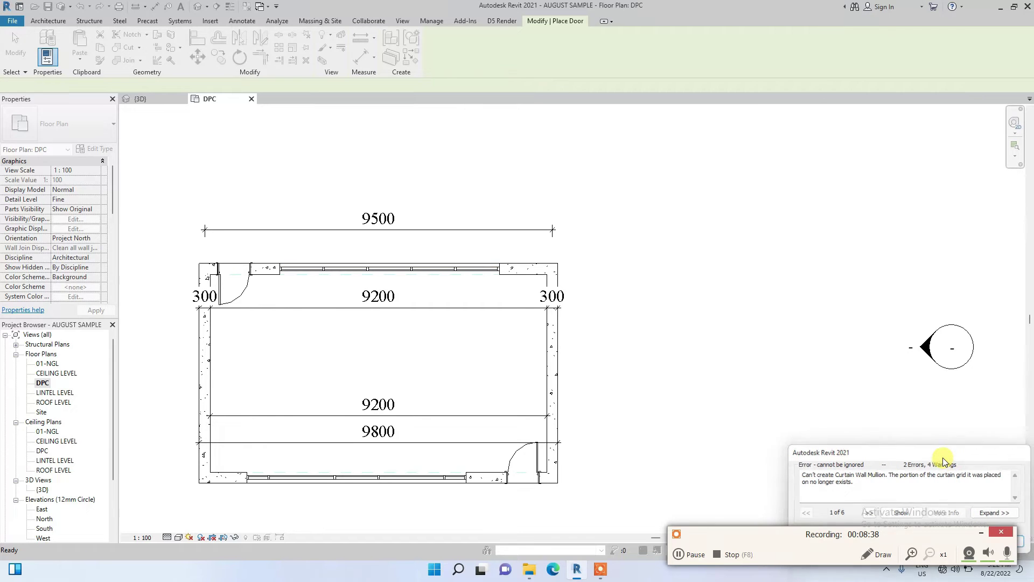
scroll(341, 287, down, 3)
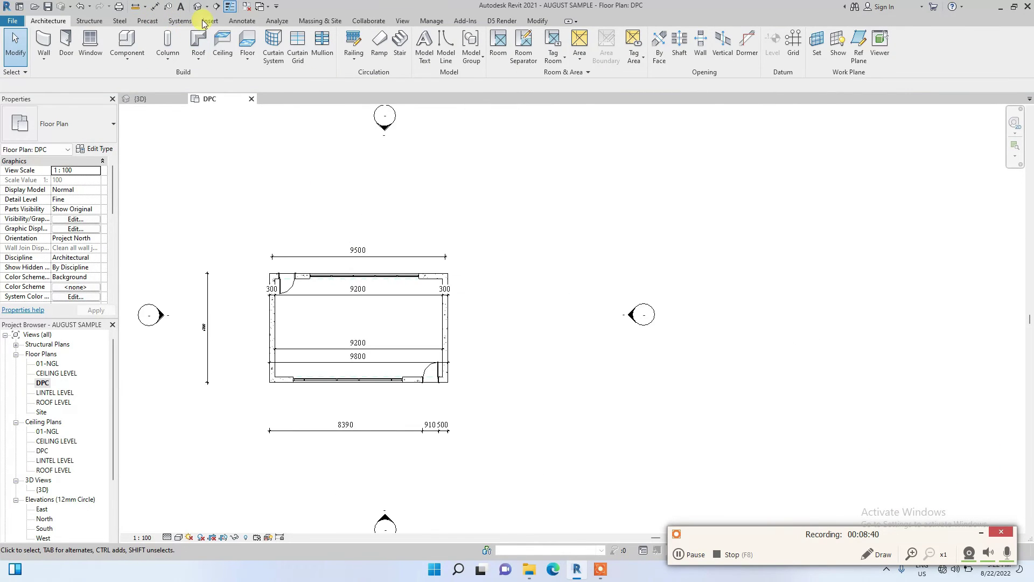
scroll(329, 273, up, 2)
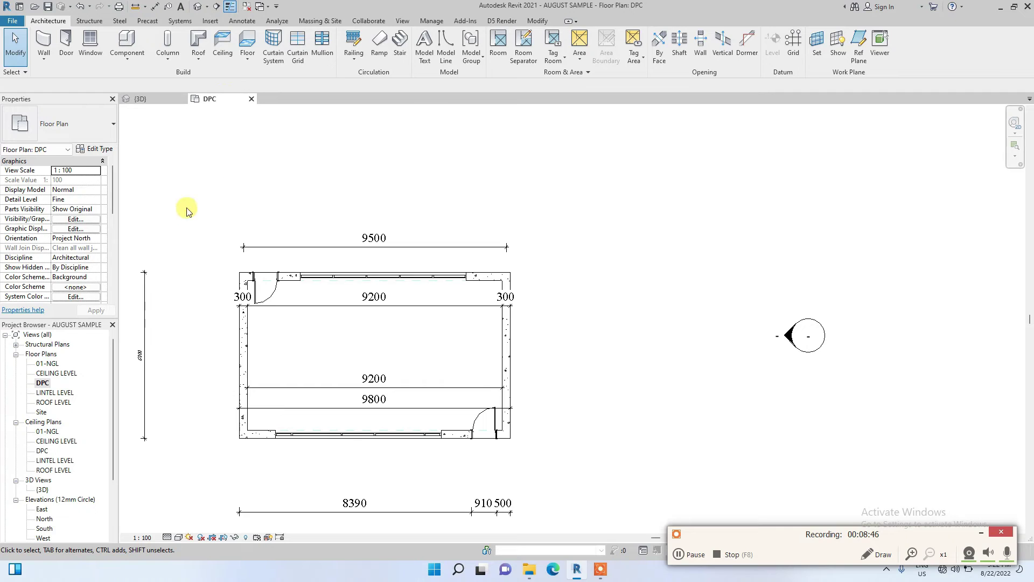
Start loading a family and browse to the Curtain Wall Panels folder inside revit component on Storage HDD (D:)
click(211, 21)
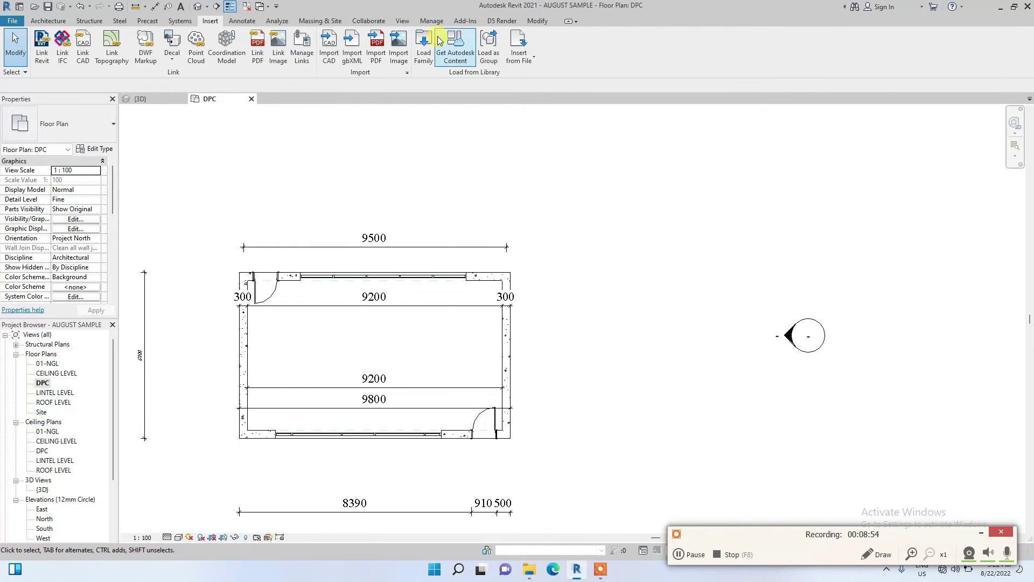
click(424, 50)
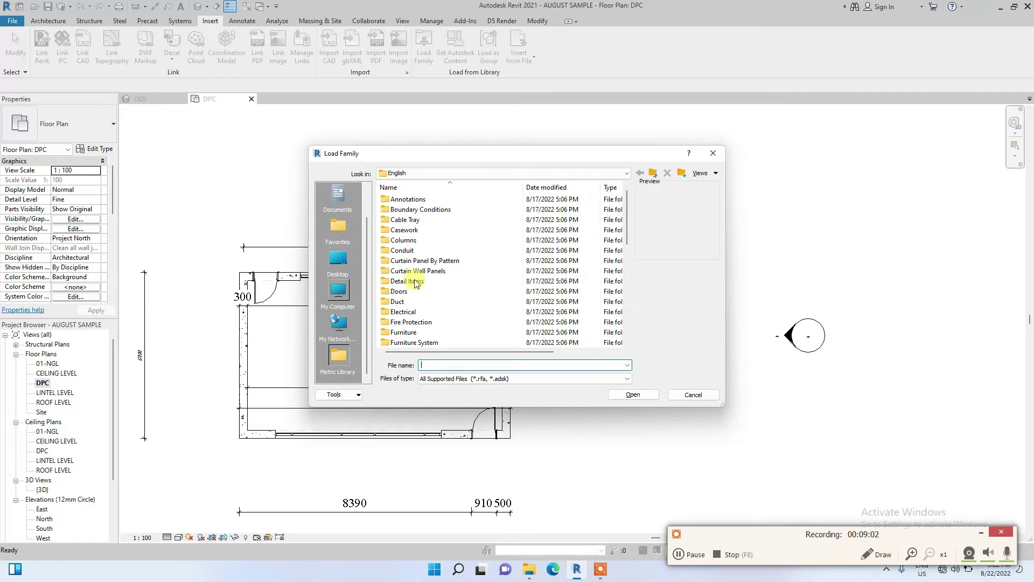
scroll(340, 299, up, 1)
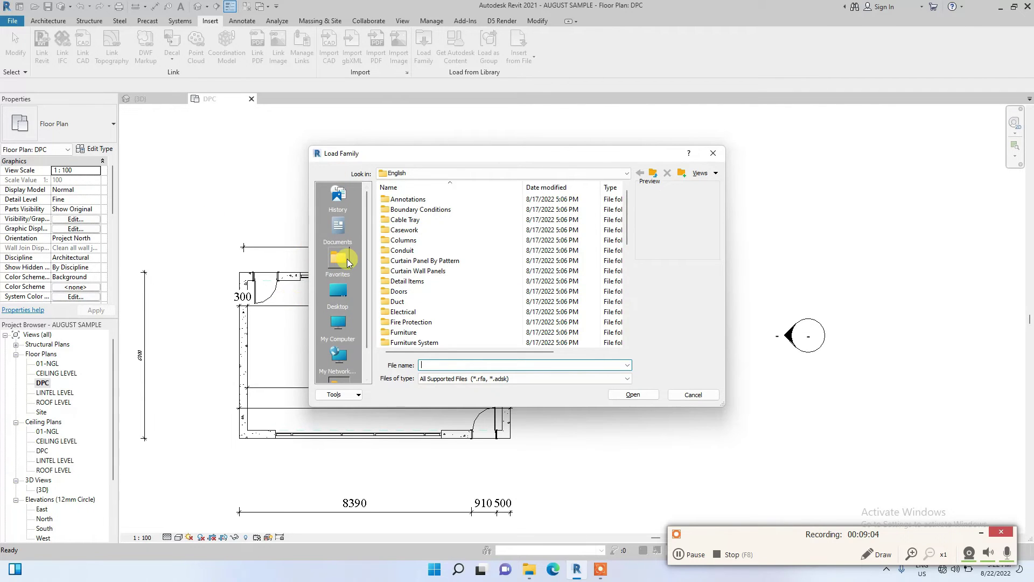
scroll(345, 294, down, 1)
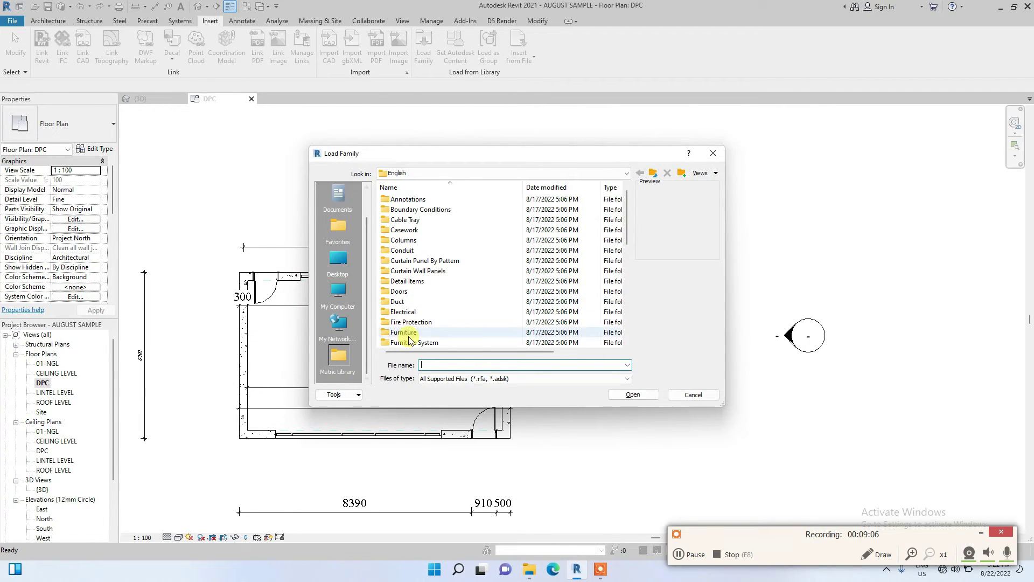
click(338, 291)
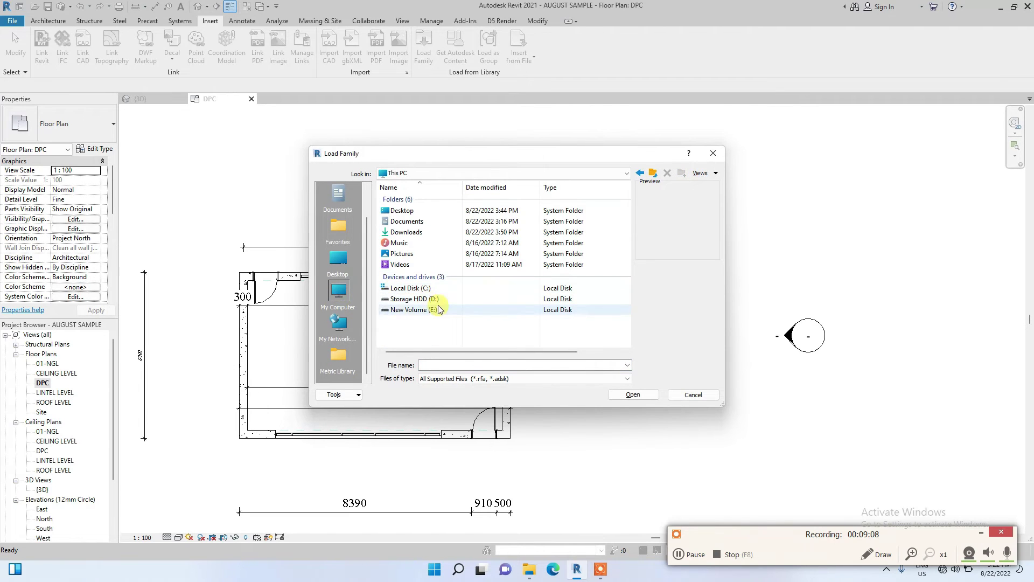
double_click(421, 299)
double_click(431, 219)
scroll(415, 245, down, 10)
scroll(389, 281, down, 5)
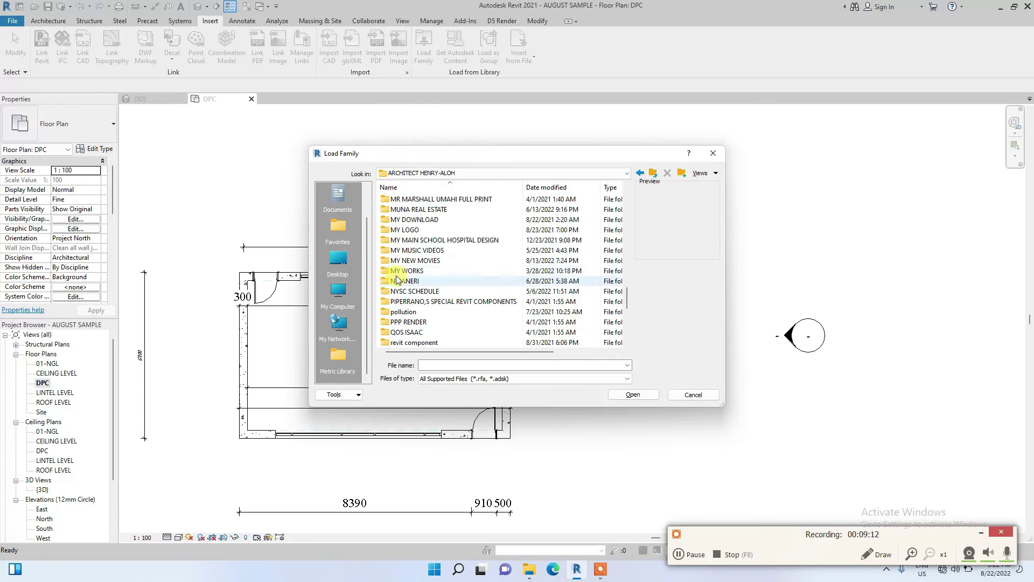
double_click(431, 316)
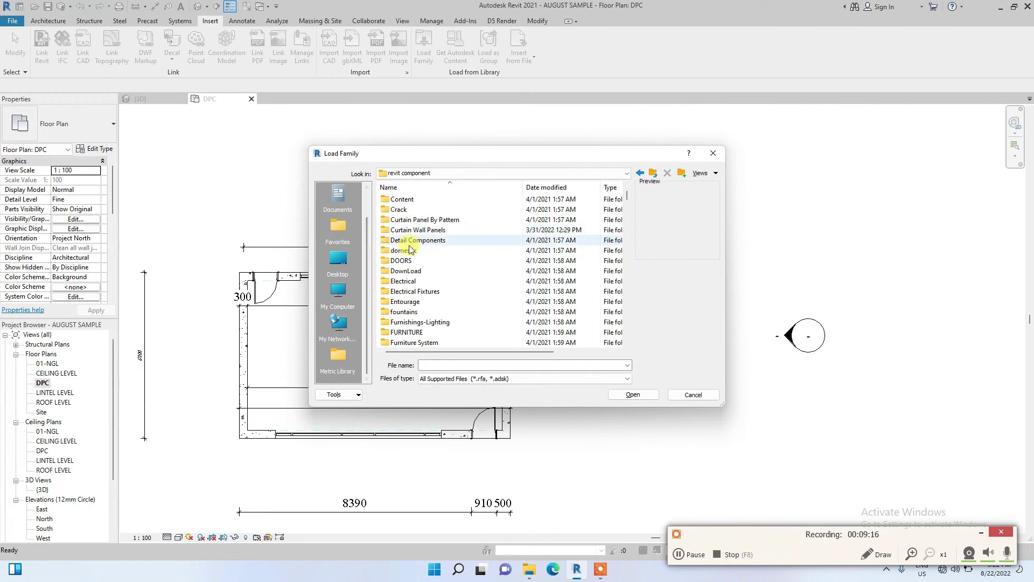
double_click(404, 230)
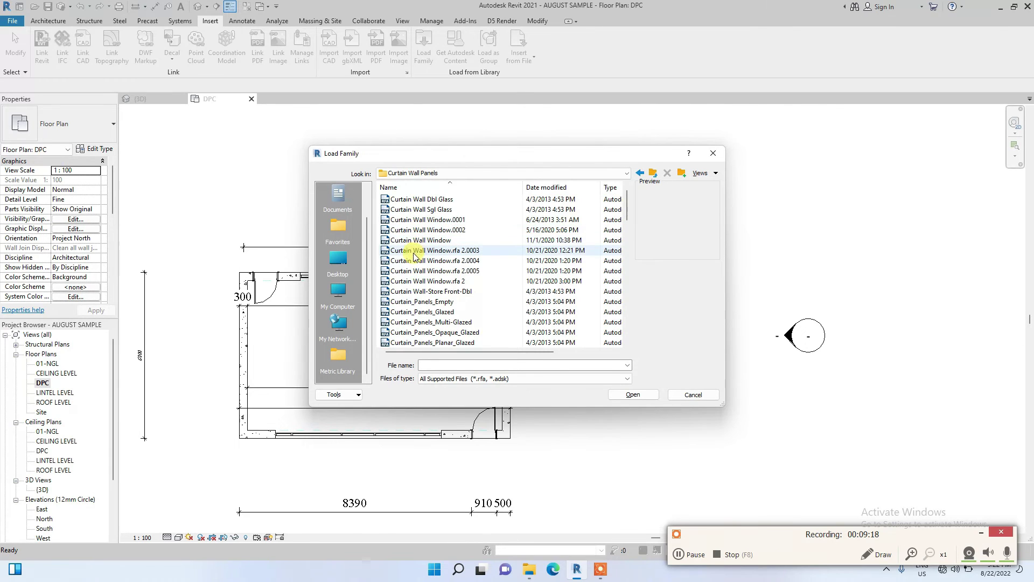
Load the families Curtain Wall Dbl Glass, Curtain Wall Sgl Glass, Curtain Wall Window.0001 and Curtain Wall Window into the project
ctrl+scroll(424, 259, up, 2)
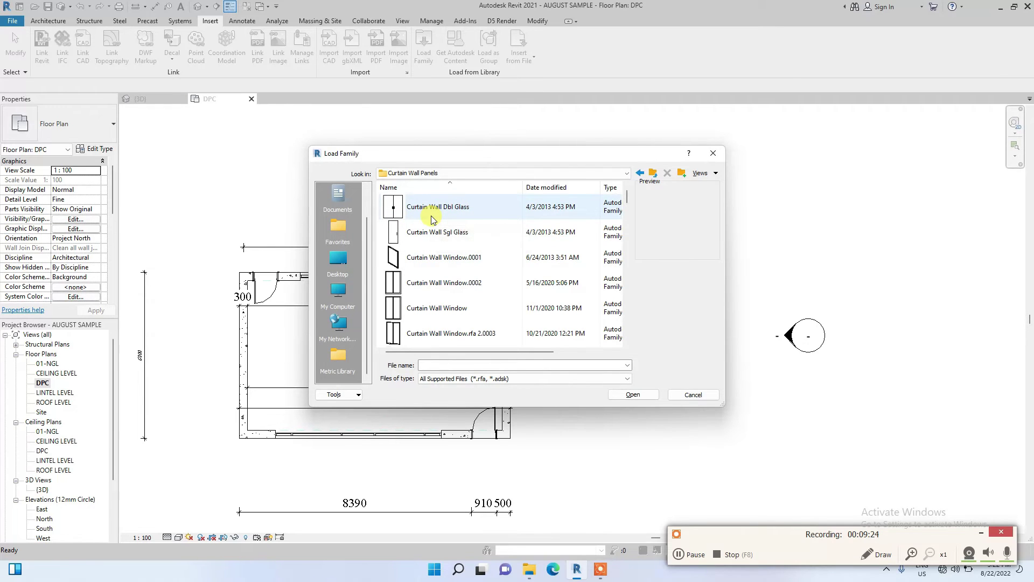
click(432, 215)
click(445, 237)
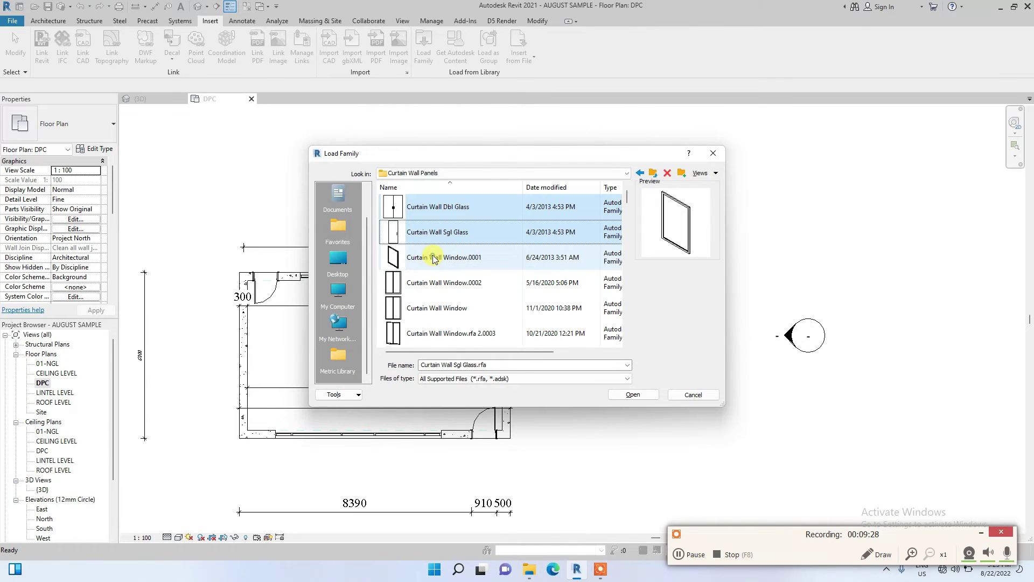
ctrl+click(434, 259)
ctrl+click(439, 308)
click(633, 395)
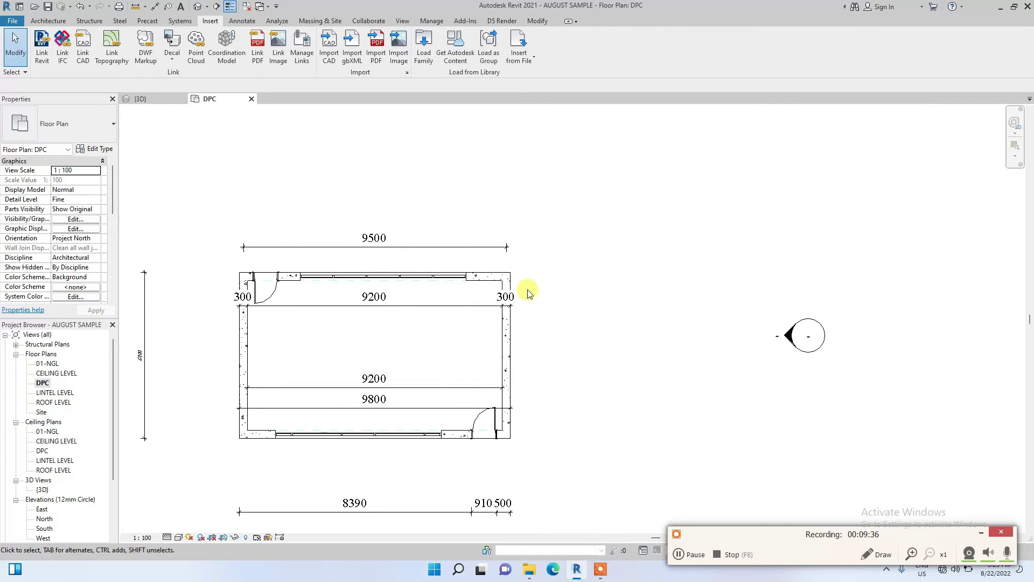
In the 3D view, unpin the front curtain wall's wide lower glazed panel on the side away from the wooden door
click(199, 8)
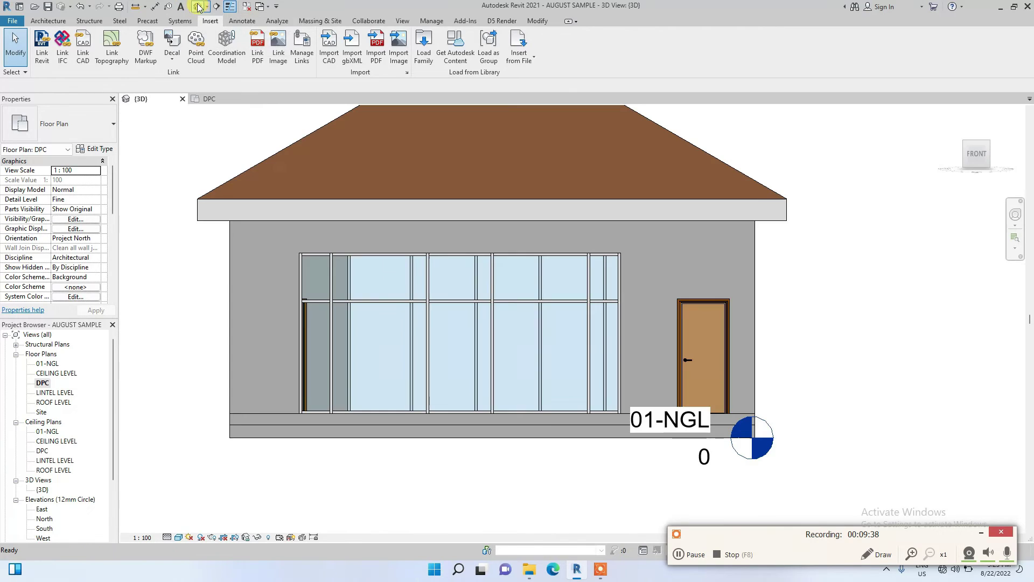
drag(972, 160, 146, 123)
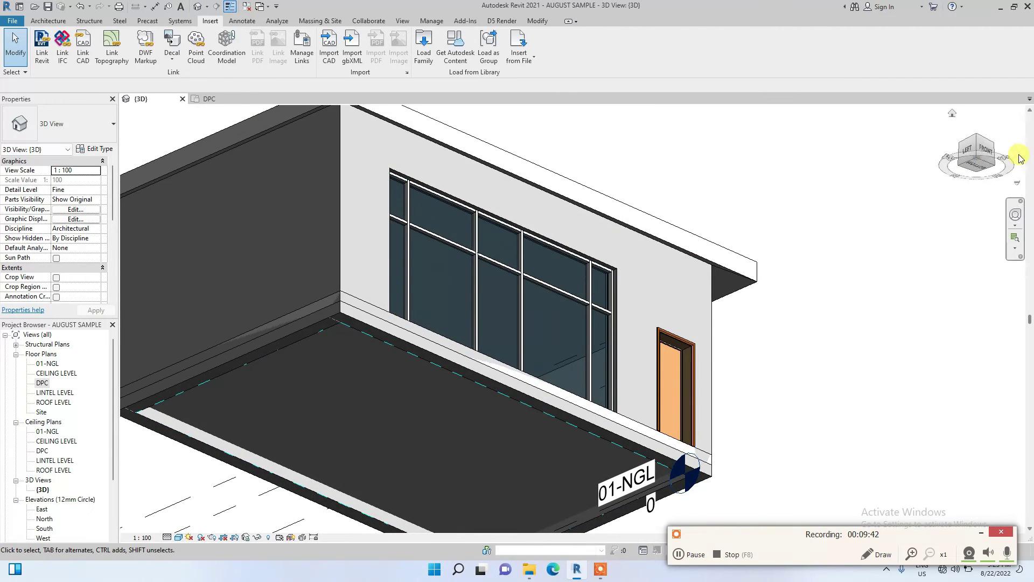
click(987, 157)
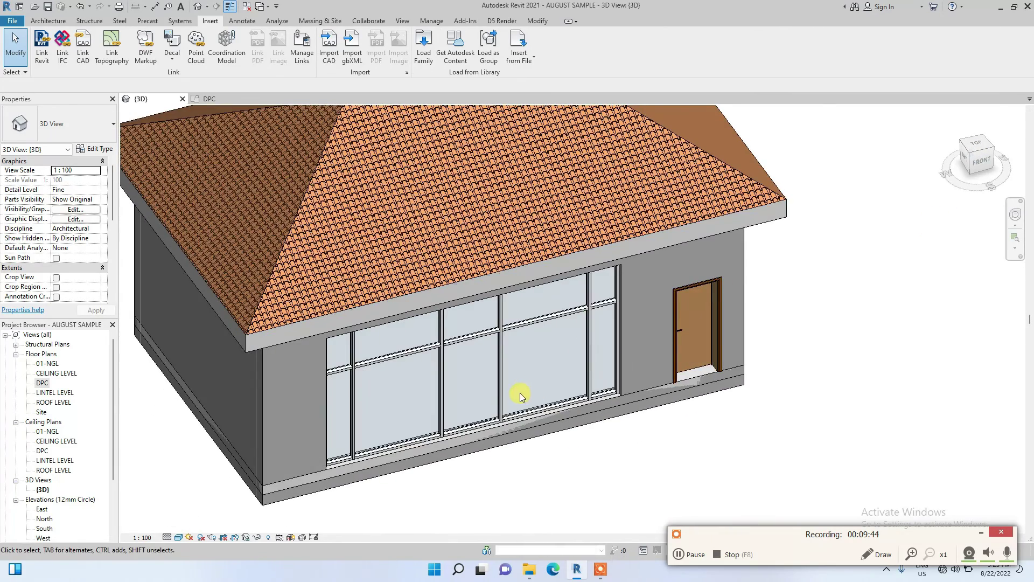
scroll(350, 412, up, 2)
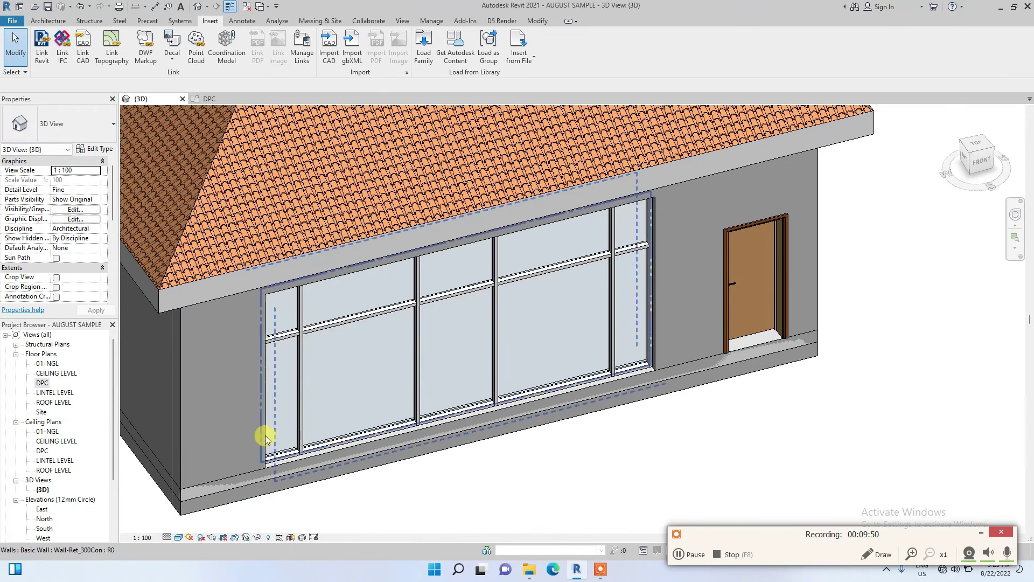
scroll(428, 348, up, 2)
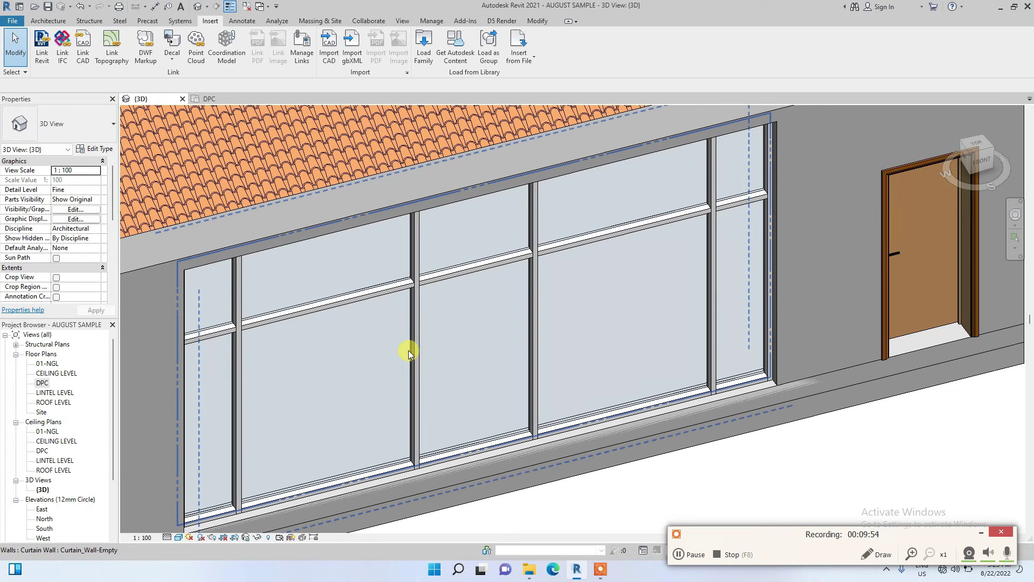
key(Tab)
key(Tab)
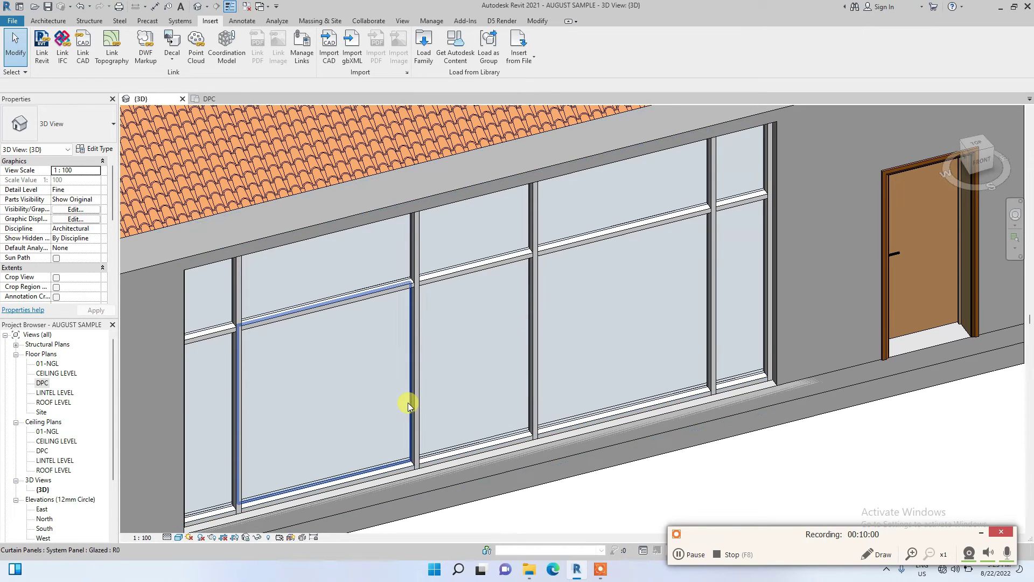
click(405, 400)
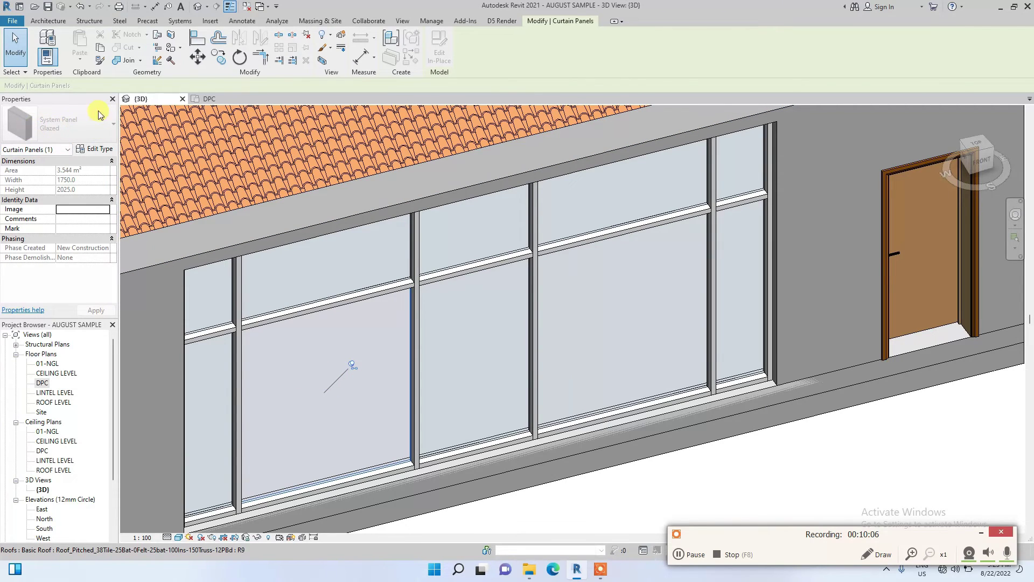
click(308, 39)
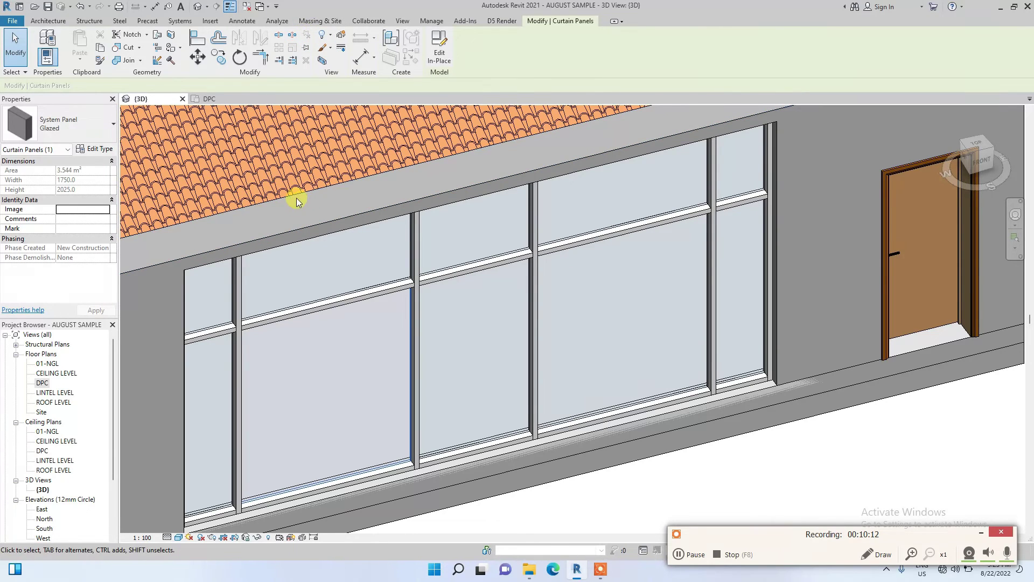
Change the unpinned wide glazed panel's type to Curtain Wall Dbl Glass
click(50, 132)
scroll(49, 226, up, 2)
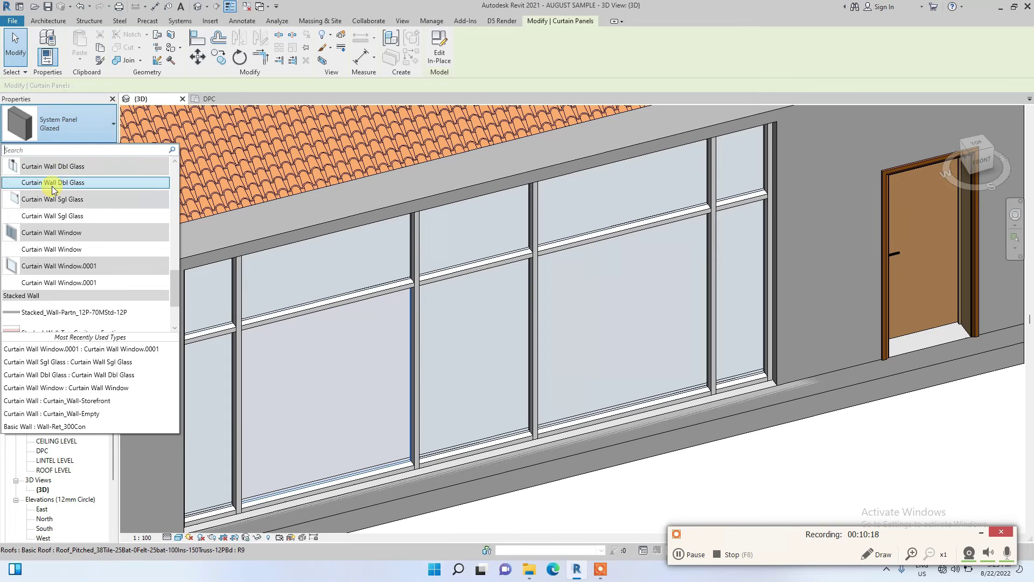
click(44, 183)
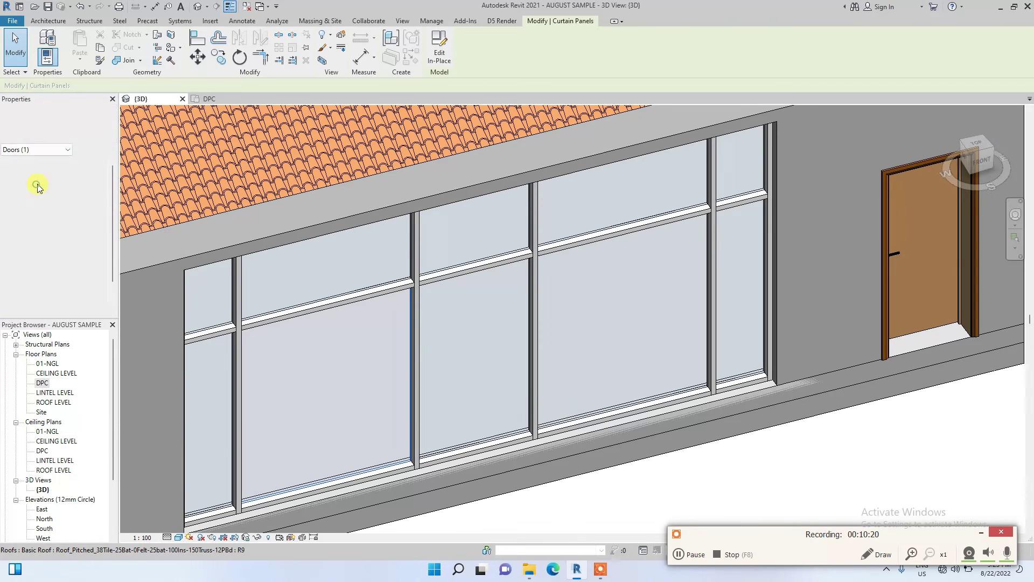
scroll(265, 194, down, 4)
click(335, 455)
scroll(309, 340, up, 2)
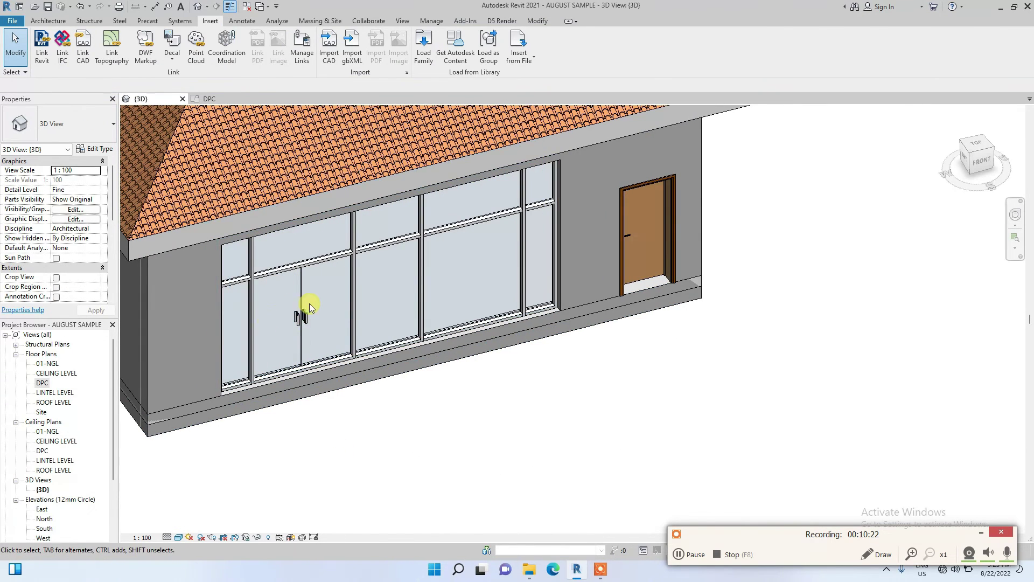
Delete the bottom mullion that runs beneath the double glass door in the front curtain wall
scroll(296, 411, up, 2)
scroll(277, 425, down, 1)
scroll(295, 420, up, 3)
scroll(299, 426, down, 3)
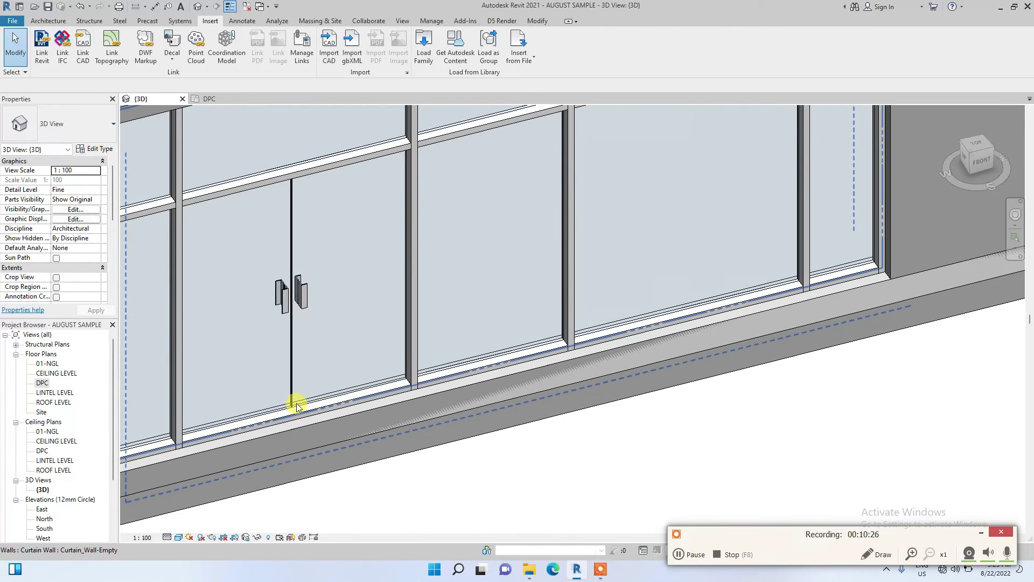
scroll(275, 422, up, 2)
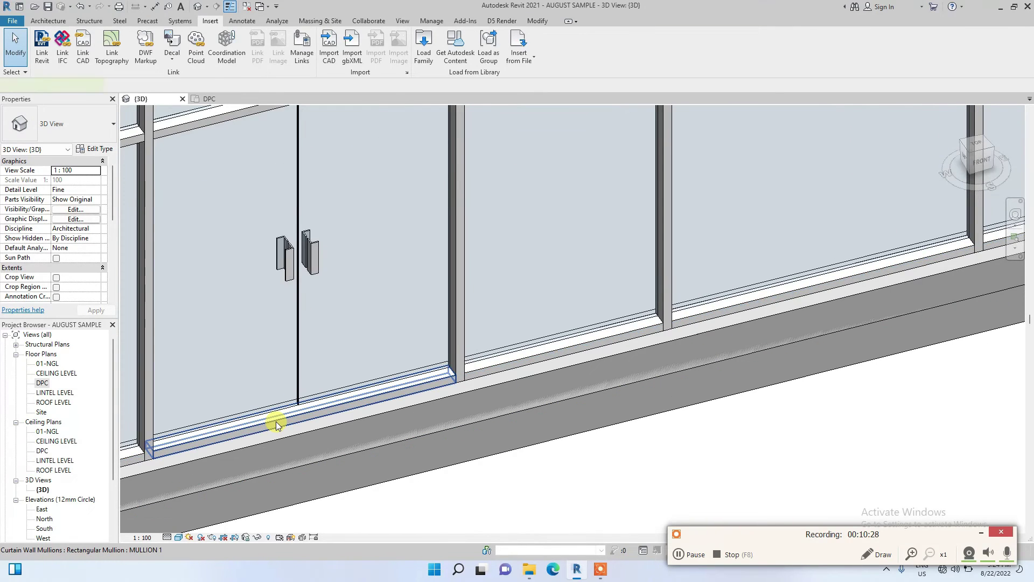
click(276, 426)
key(Escape)
scroll(302, 417, down, 4)
scroll(335, 350, up, 1)
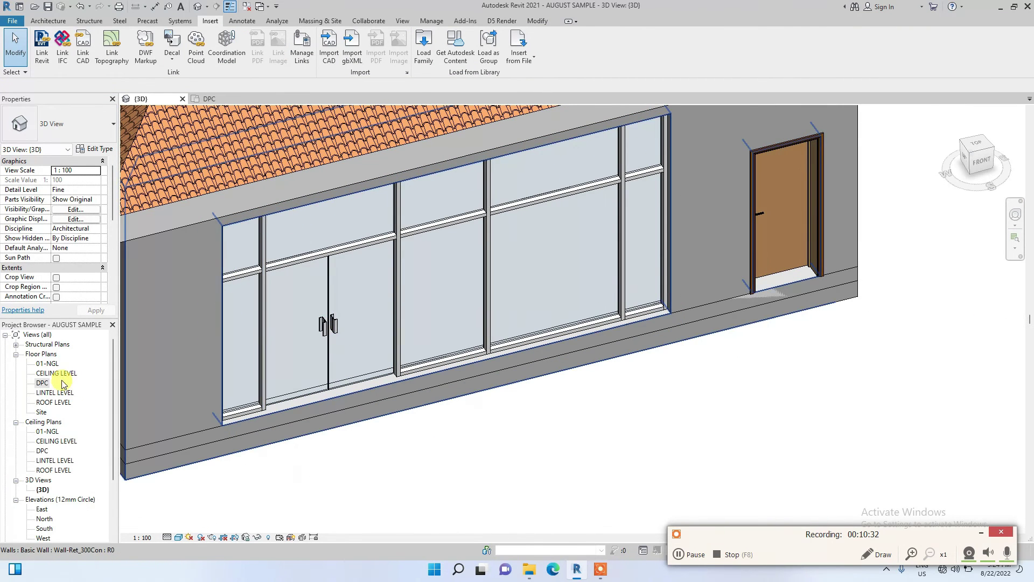
Inspect the double glass door and its swing in the front wall on the DPC floor plan
double_click(43, 383)
scroll(237, 405, up, 5)
middle_drag(397, 473, 347, 462)
scroll(347, 462, down, 3)
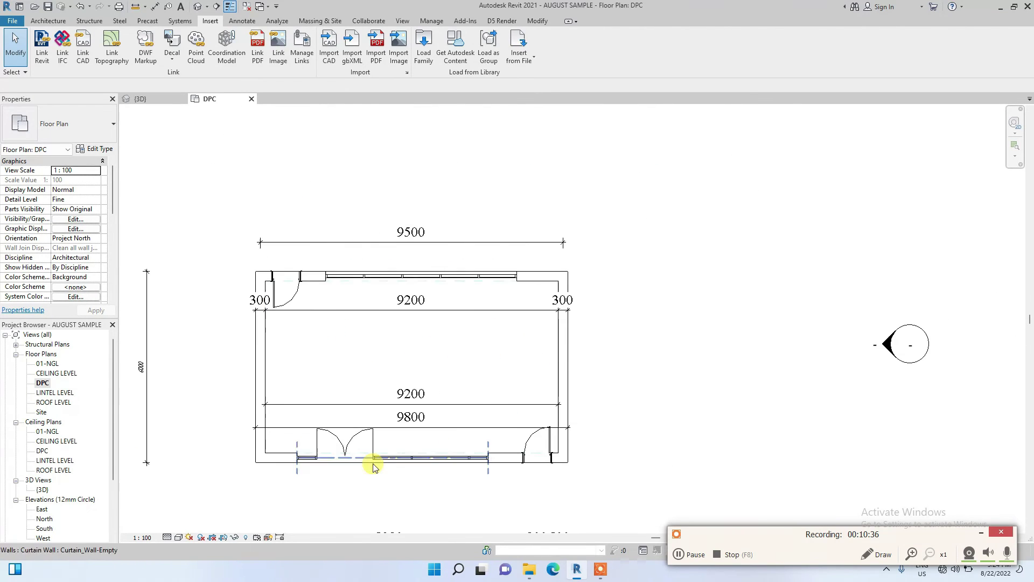
scroll(399, 435, up, 2)
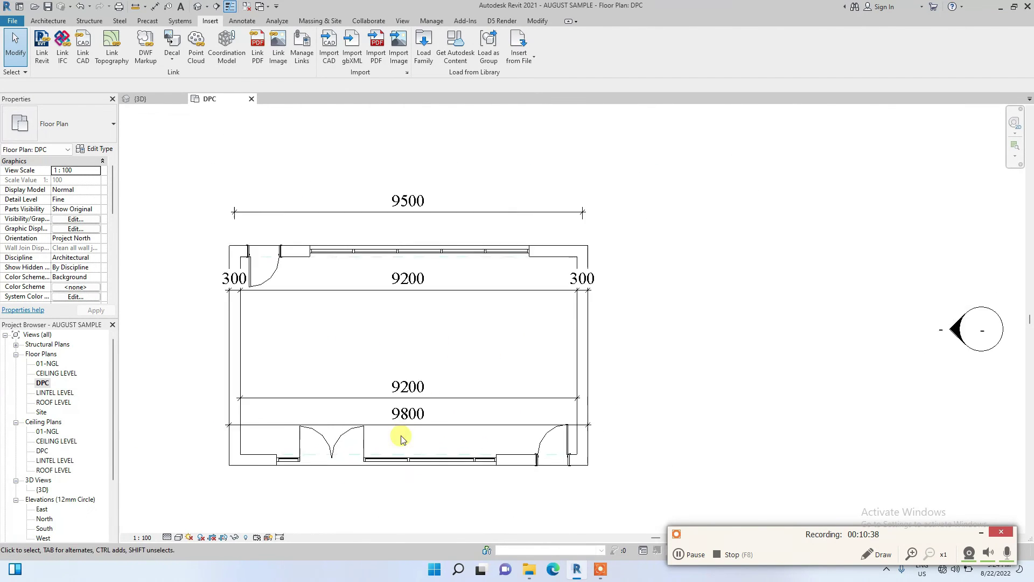
In the 3D view, unpin the wide lower glazed panel nearer the wooden door and change its type to Curtain Wall Window
click(199, 7)
middle_drag(565, 337, 300, 343)
scroll(349, 239, up, 1)
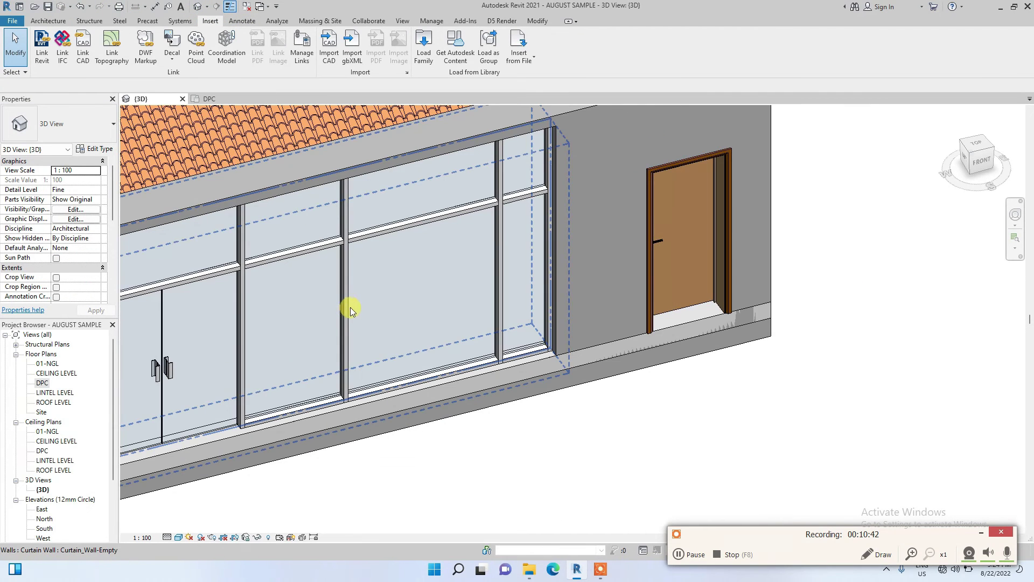
click(349, 275)
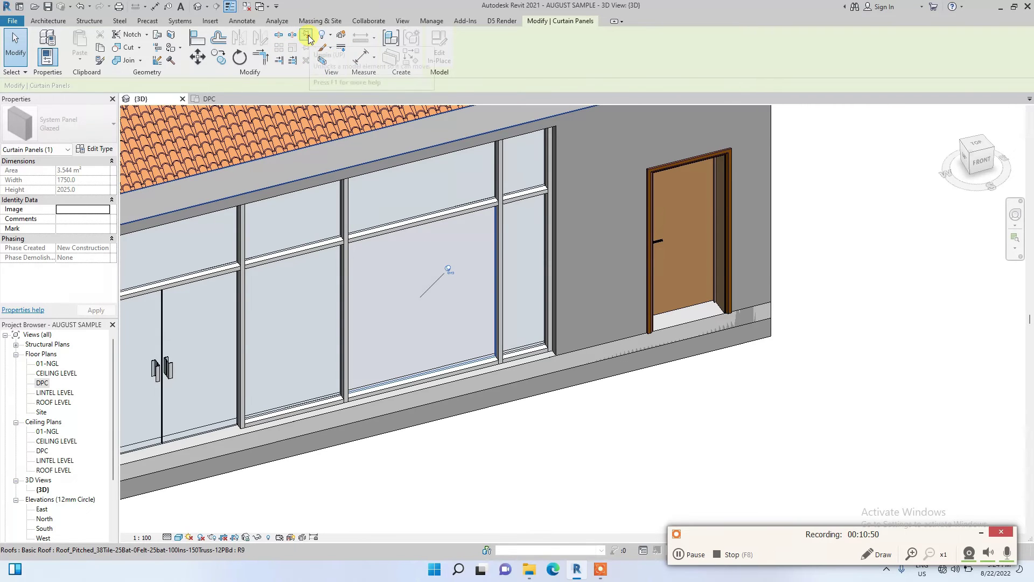
click(54, 123)
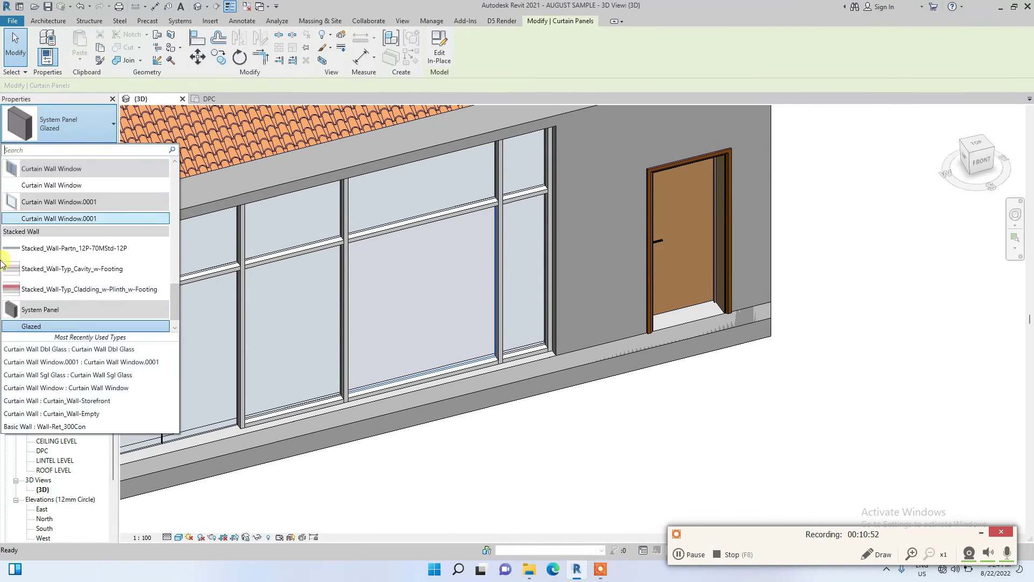
scroll(30, 280, down, 1)
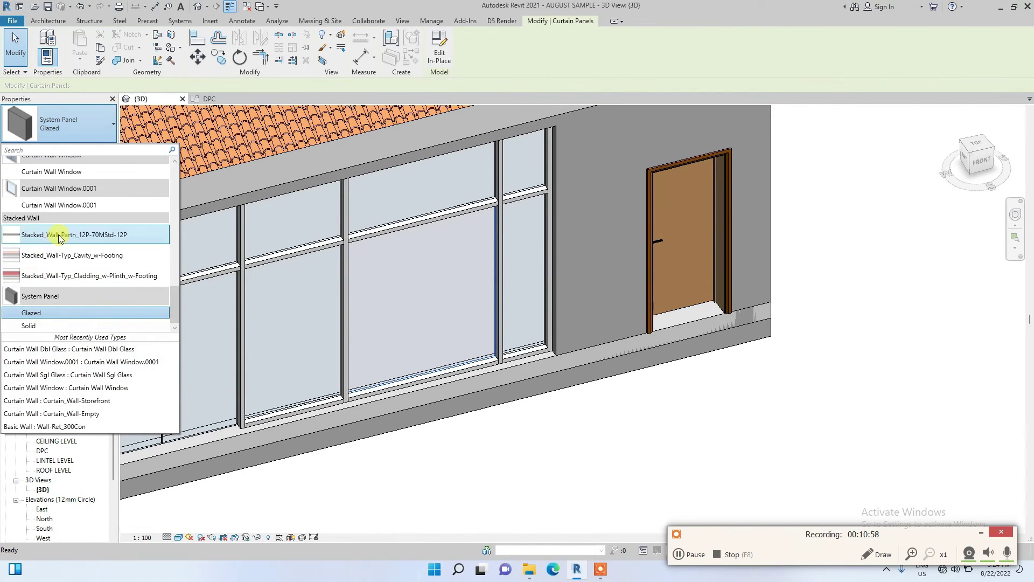
scroll(59, 239, up, 3)
click(76, 224)
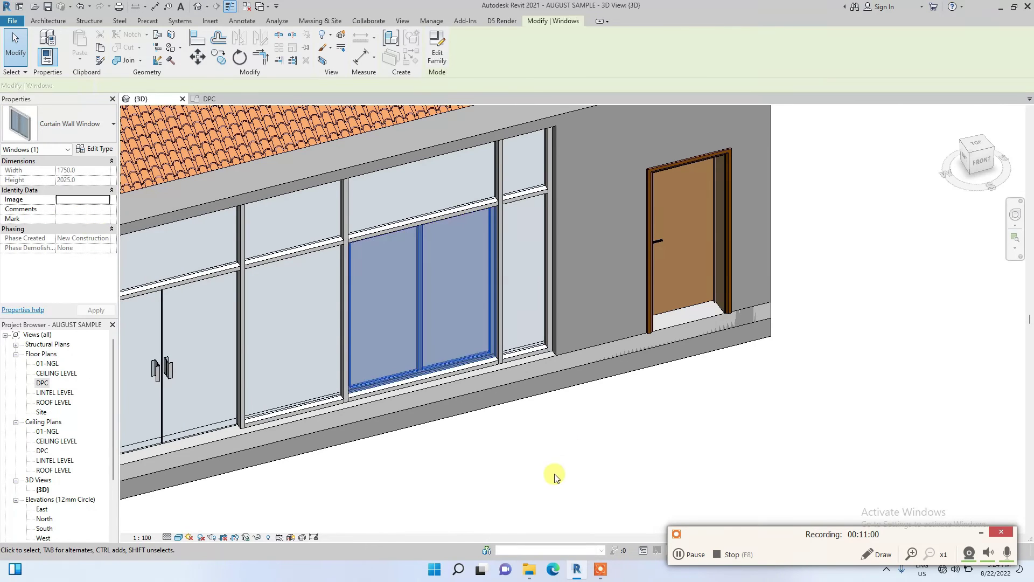
click(556, 478)
Examine the front curtain wall with its double door and window panels from several angles in the 3D view
scroll(564, 254, down, 5)
click(969, 157)
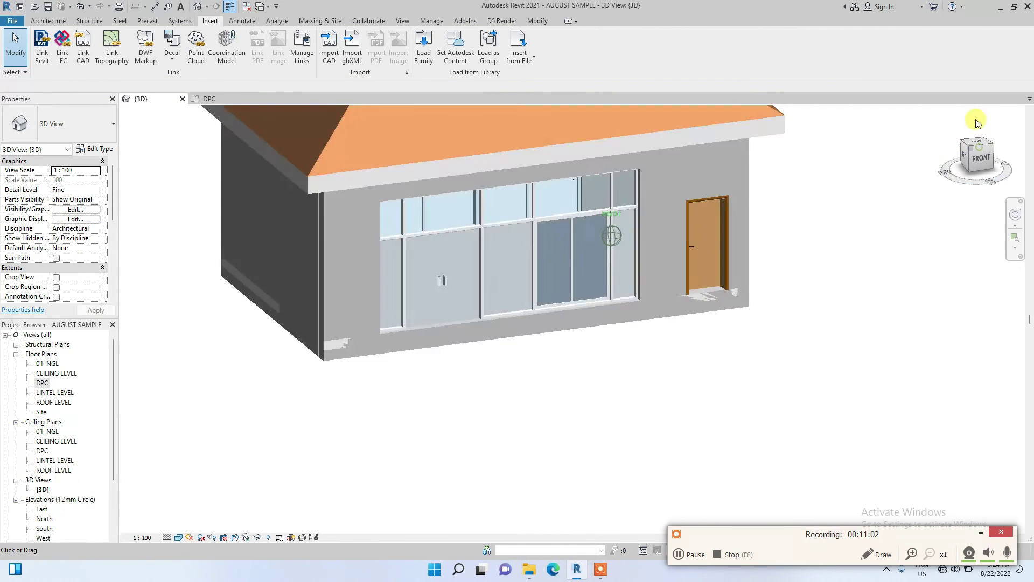
drag(978, 154, 1009, 151)
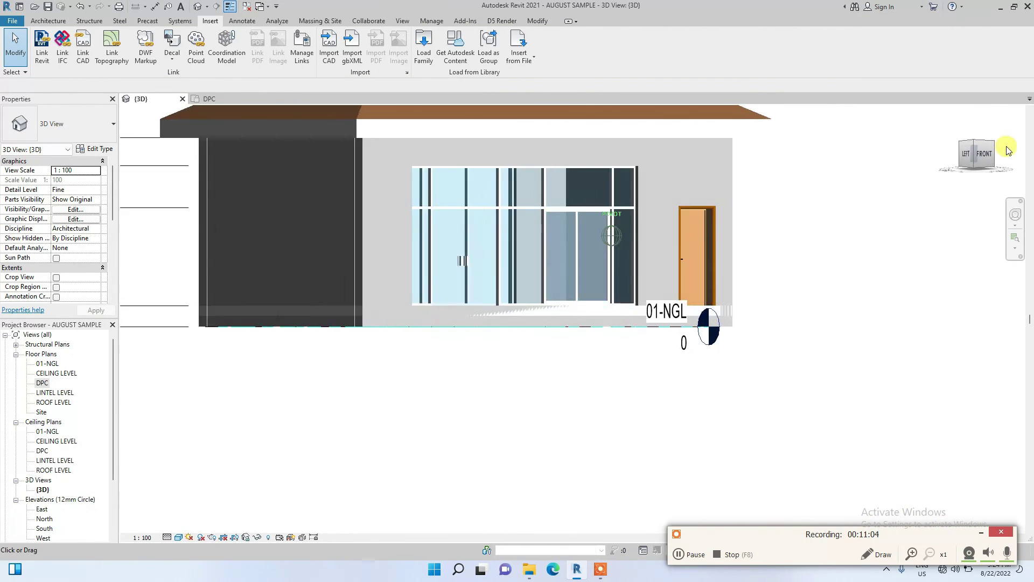
click(1009, 151)
scroll(624, 321, down, 3)
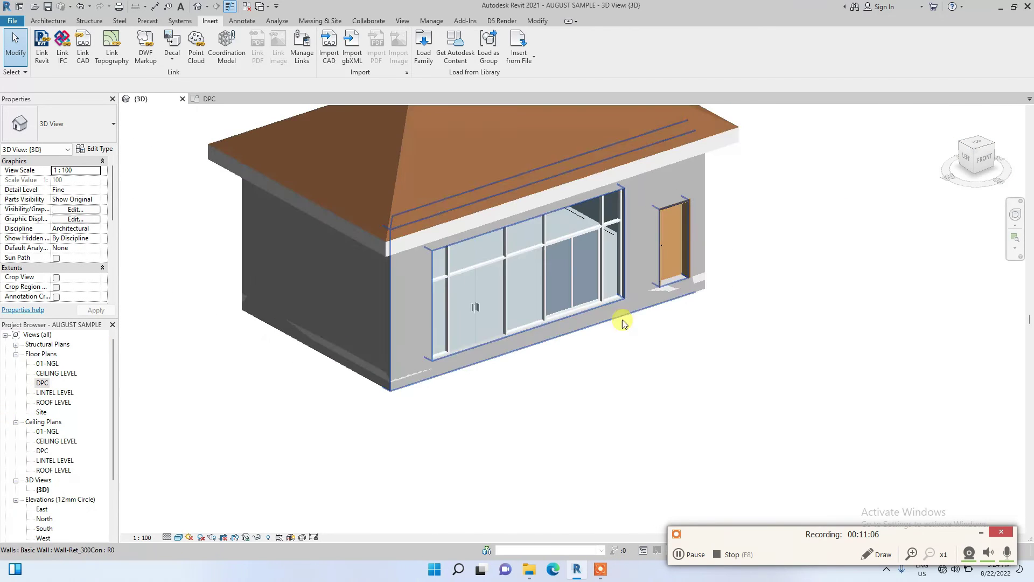
In the back curtain wall, change the lower glazed panel farthest from the wooden door to the Curtain Wall Window type
click(953, 154)
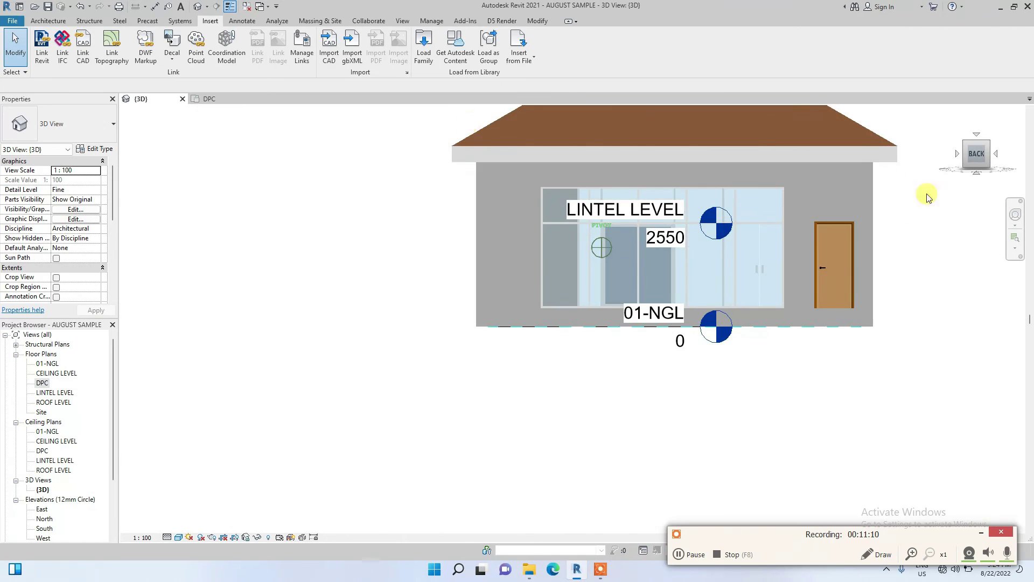
middle_drag(925, 197, 240, 347)
middle_drag(289, 319, 500, 339)
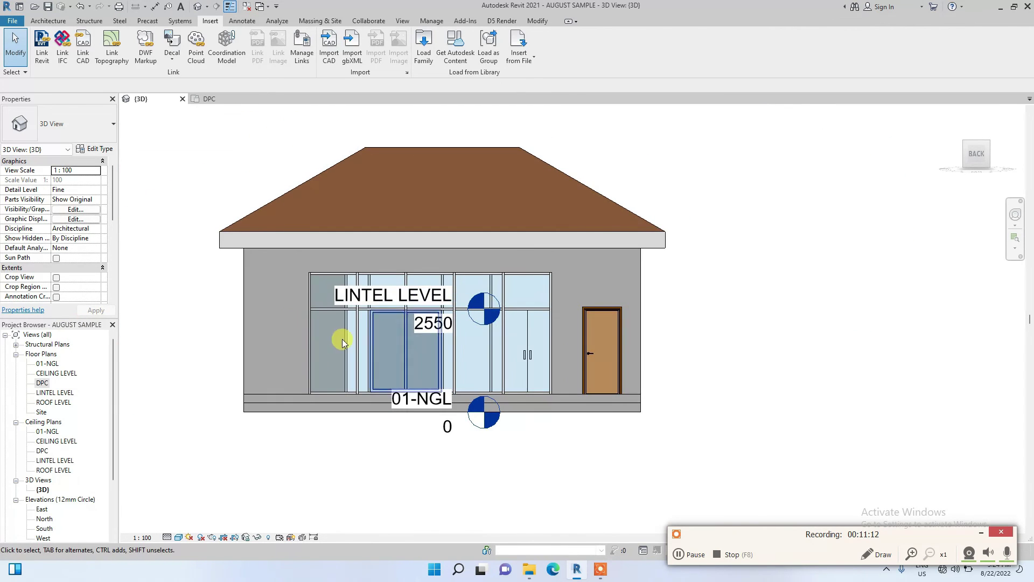
scroll(503, 326, up, 3)
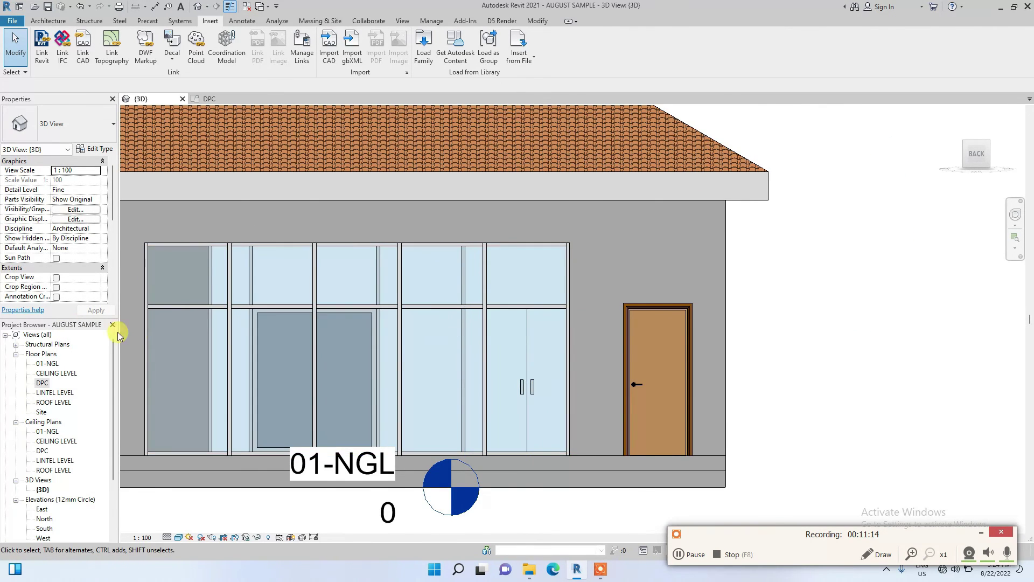
middle_drag(172, 328, 247, 324)
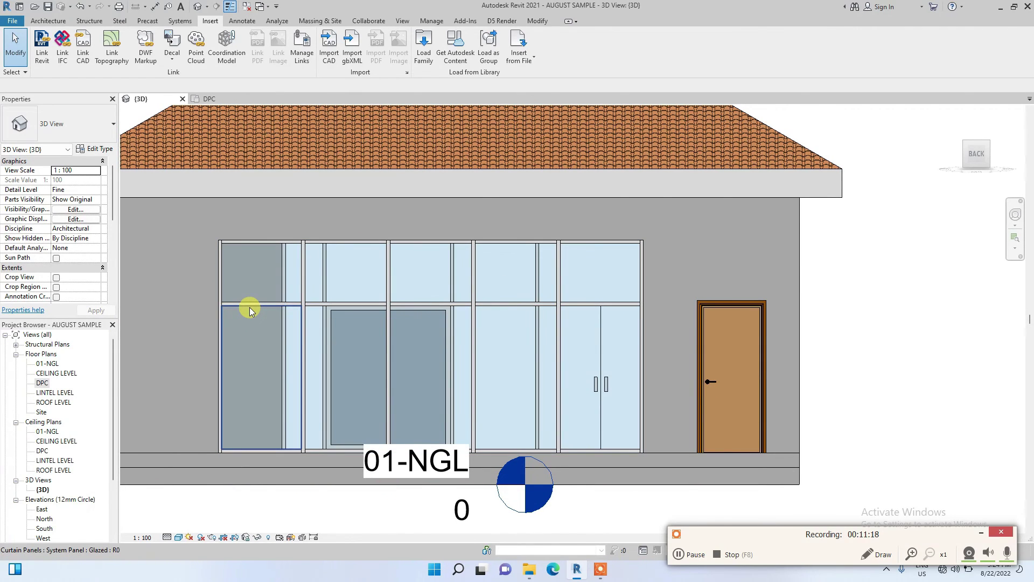
click(249, 310)
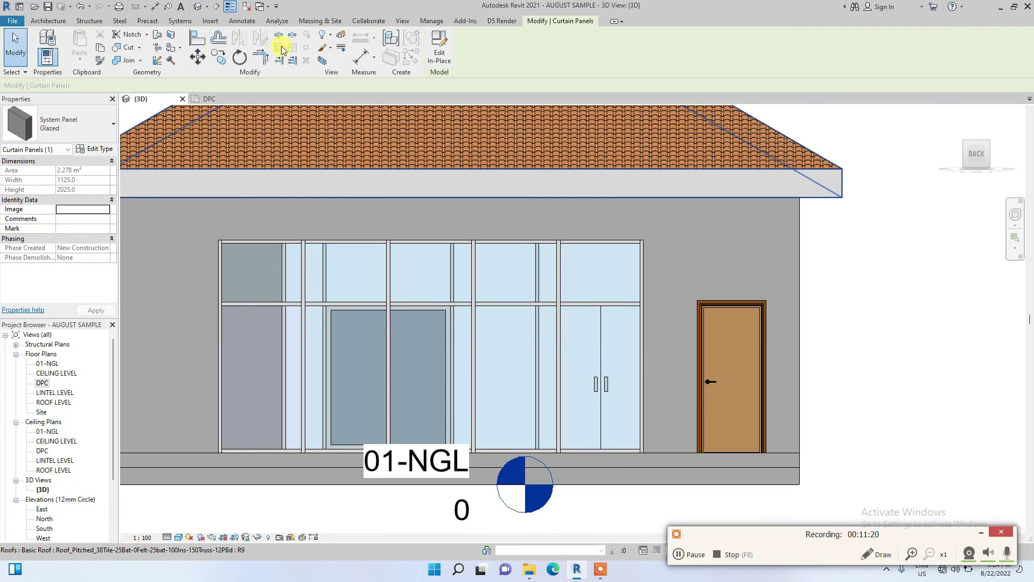
click(65, 124)
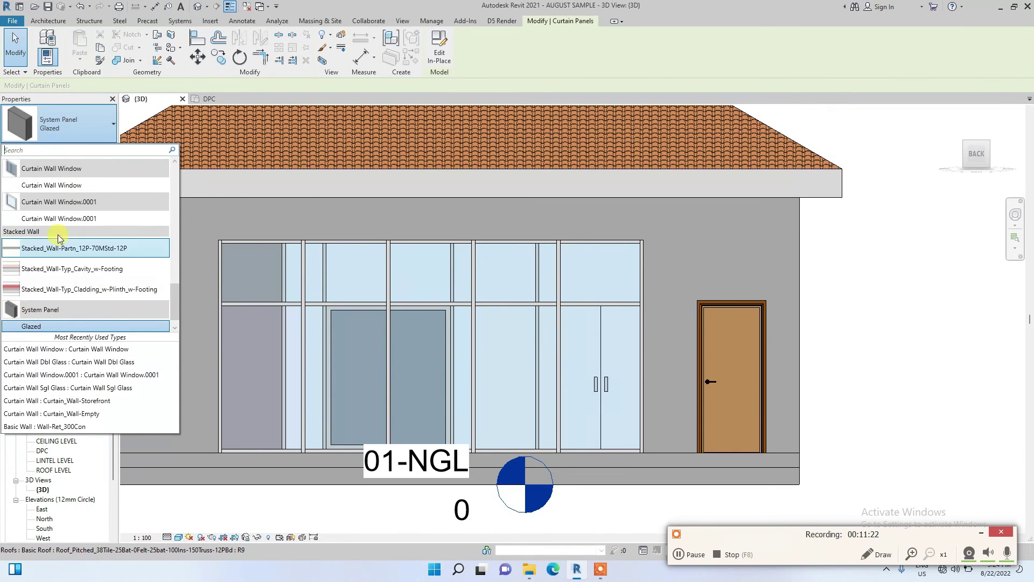
scroll(59, 237, up, 3)
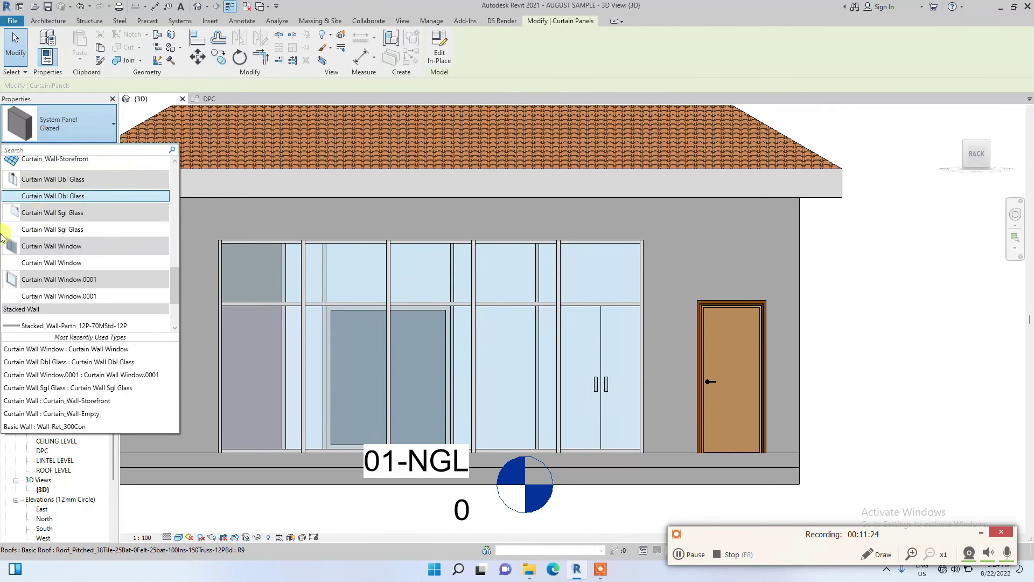
click(63, 262)
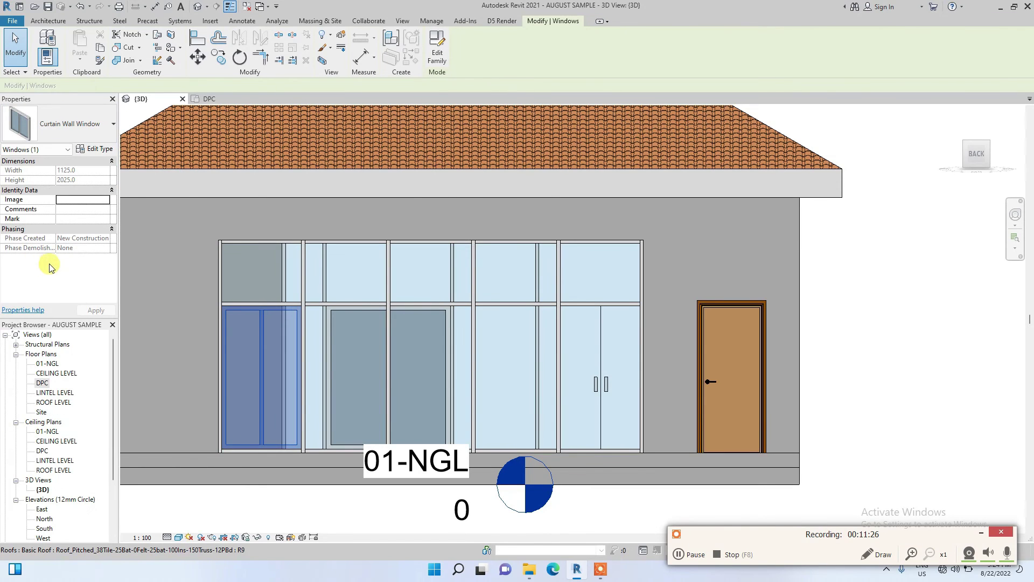
scroll(240, 376, down, 4)
key(Escape)
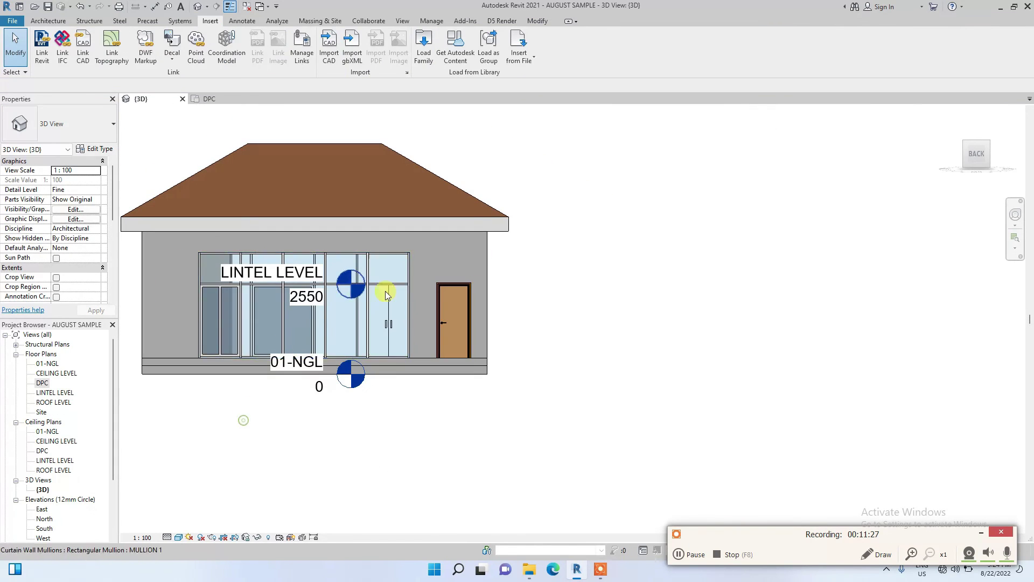
Examine the back curtain wall with its window panel and the front curtain wall with its double door in the 3D view
click(972, 160)
scroll(317, 432, up, 3)
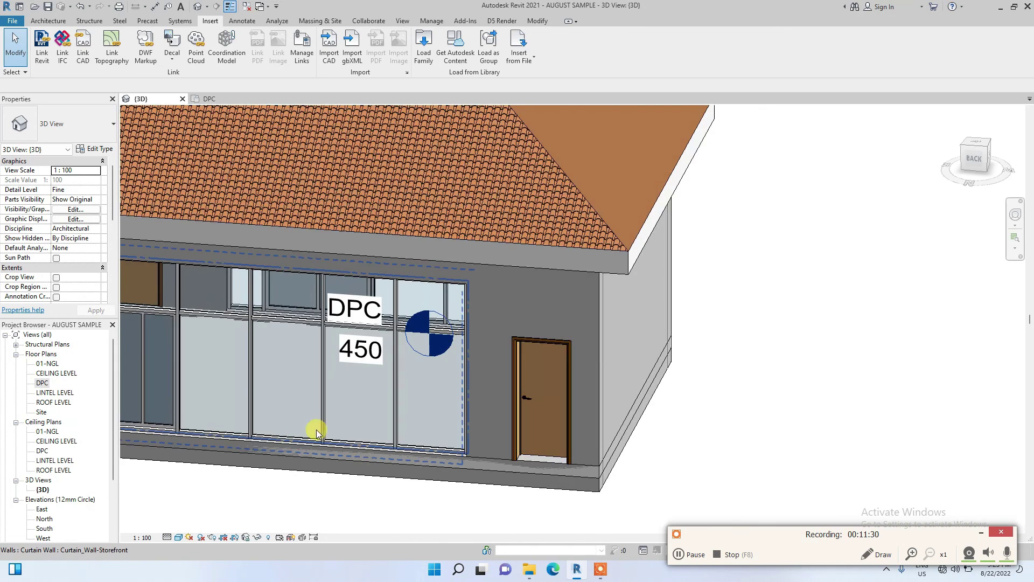
scroll(334, 425, down, 4)
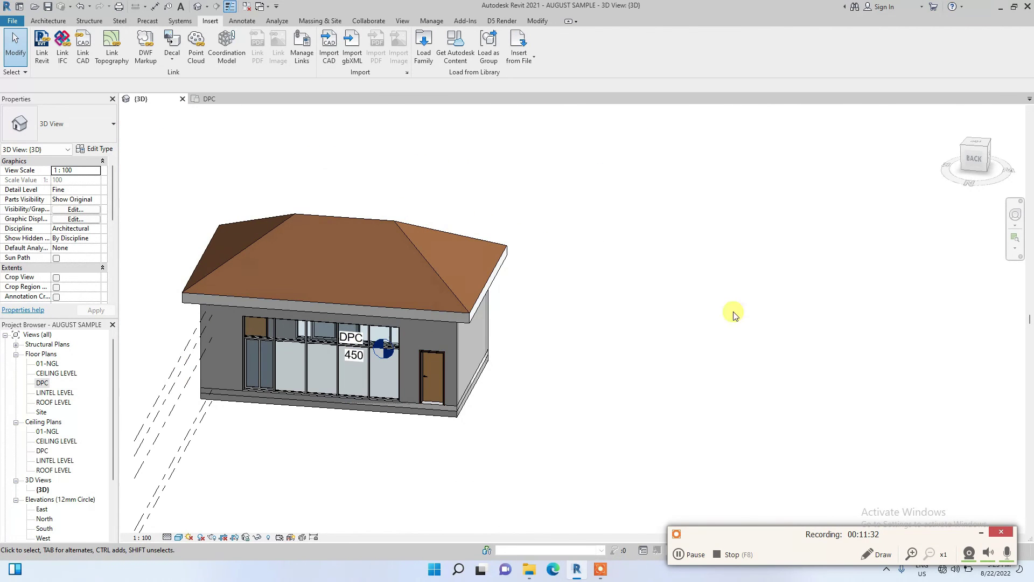
mouse_move(984, 163)
mouse_down()
mouse_move(393, 194)
mouse_move(792, 138)
mouse_move(689, 244)
mouse_move(561, 224)
mouse_move(421, 390)
mouse_up()
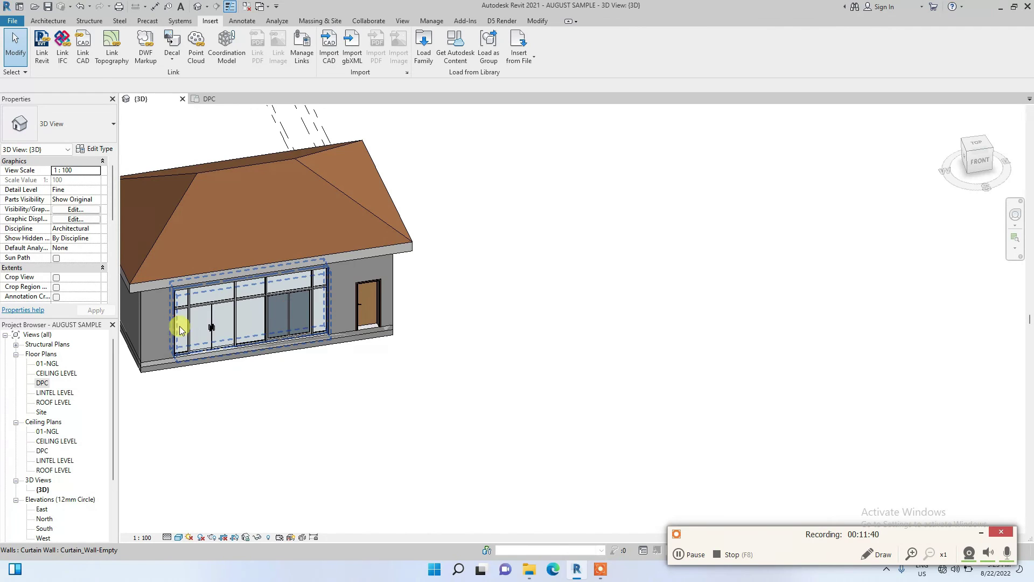
scroll(199, 322, up, 3)
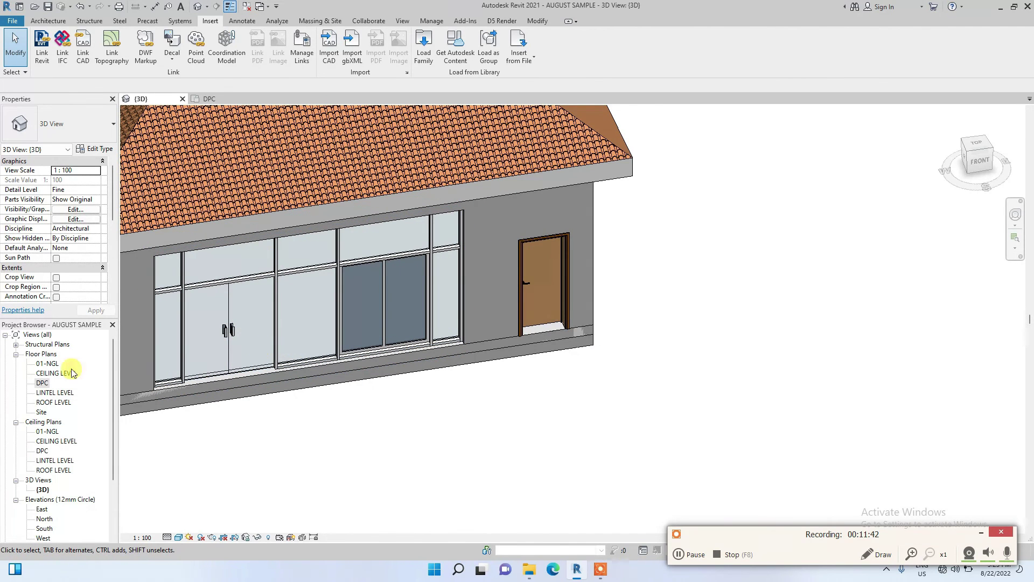